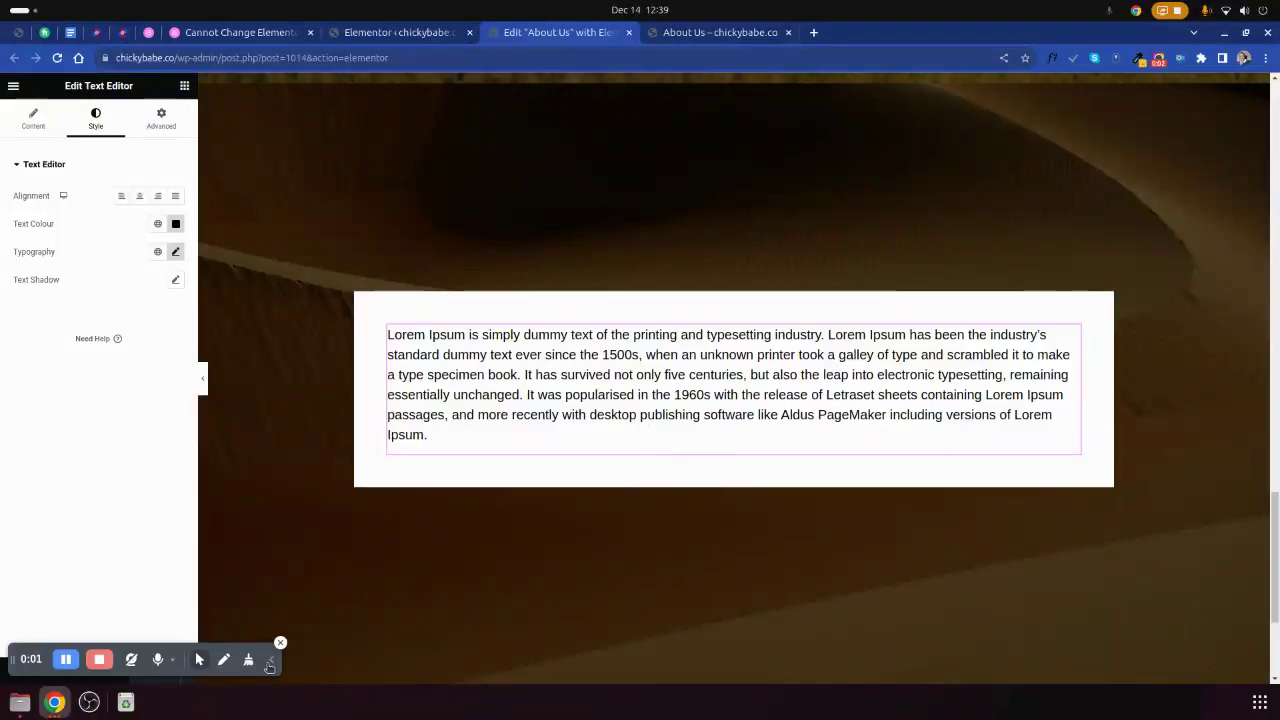
# - Add a one-column section below the dark banner containing a Text Editor widget with Lorem ipsum
pyautogui.scroll(2, 437, 380)
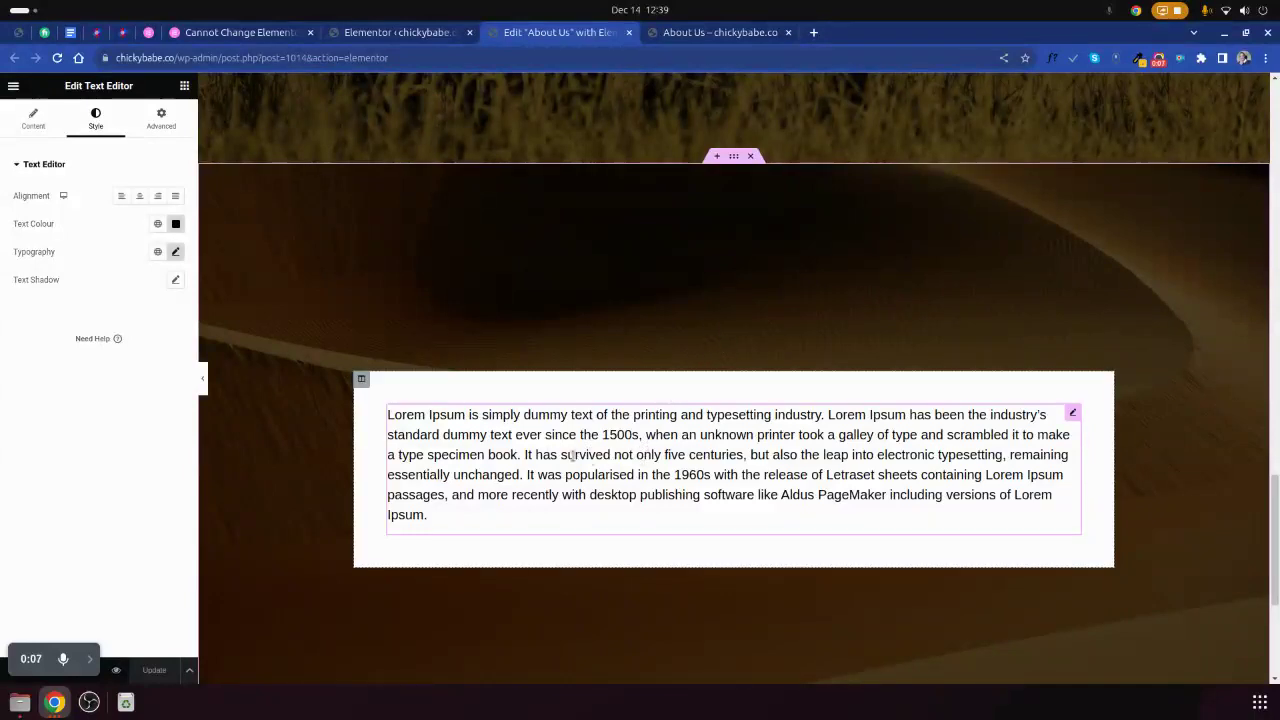
pyautogui.scroll(3, 573, 455)
pyautogui.scroll(-3, 574, 443)
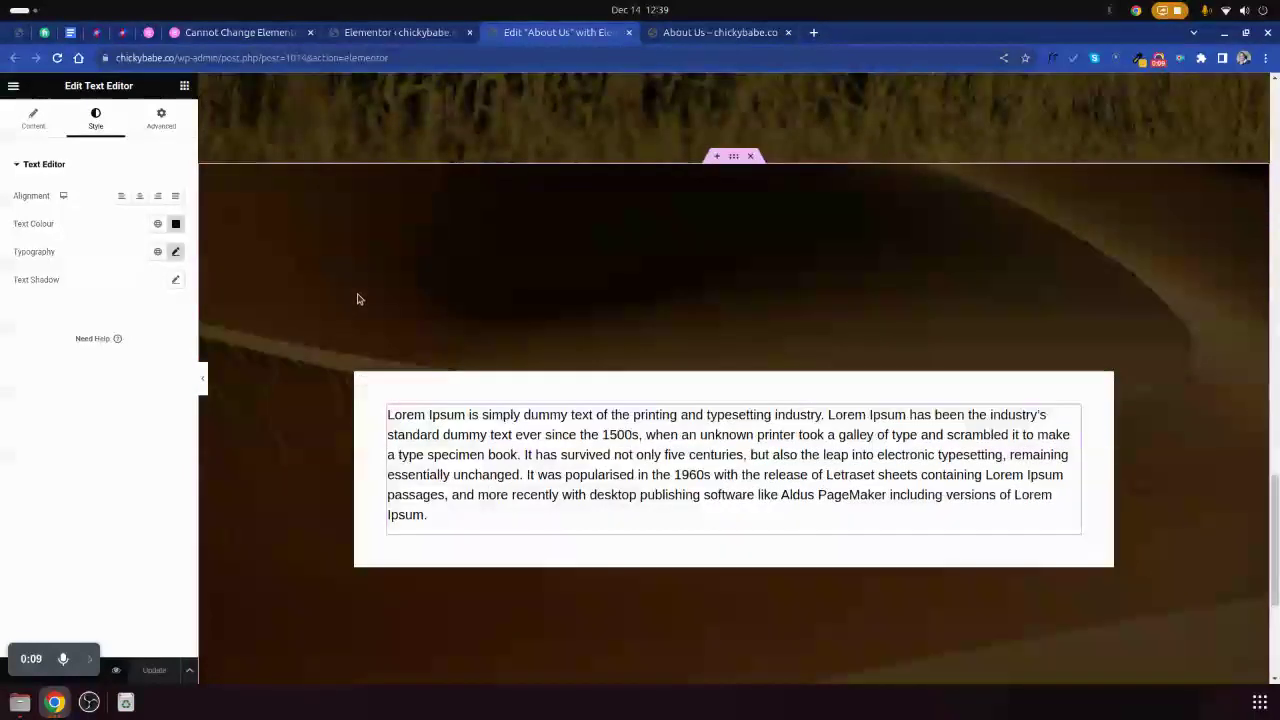
pyautogui.scroll(-2, 365, 305)
pyautogui.scroll(-2, 380, 320)
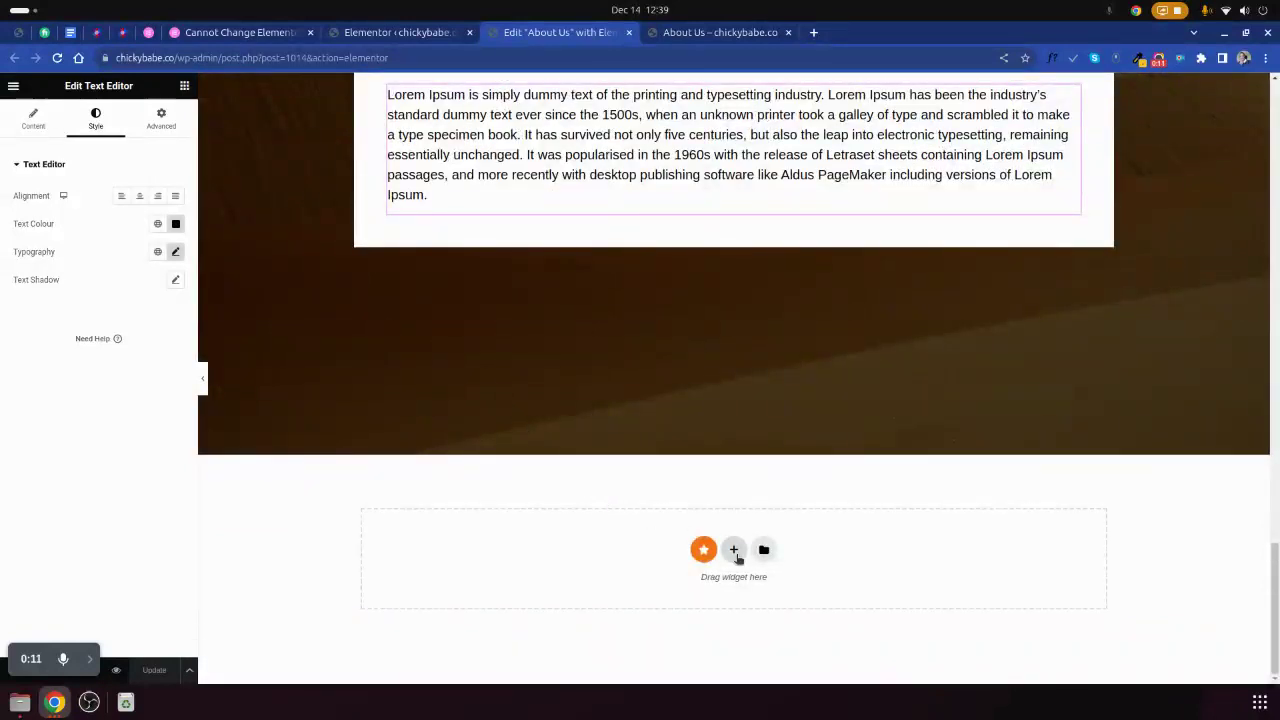
pyautogui.click(734, 551)
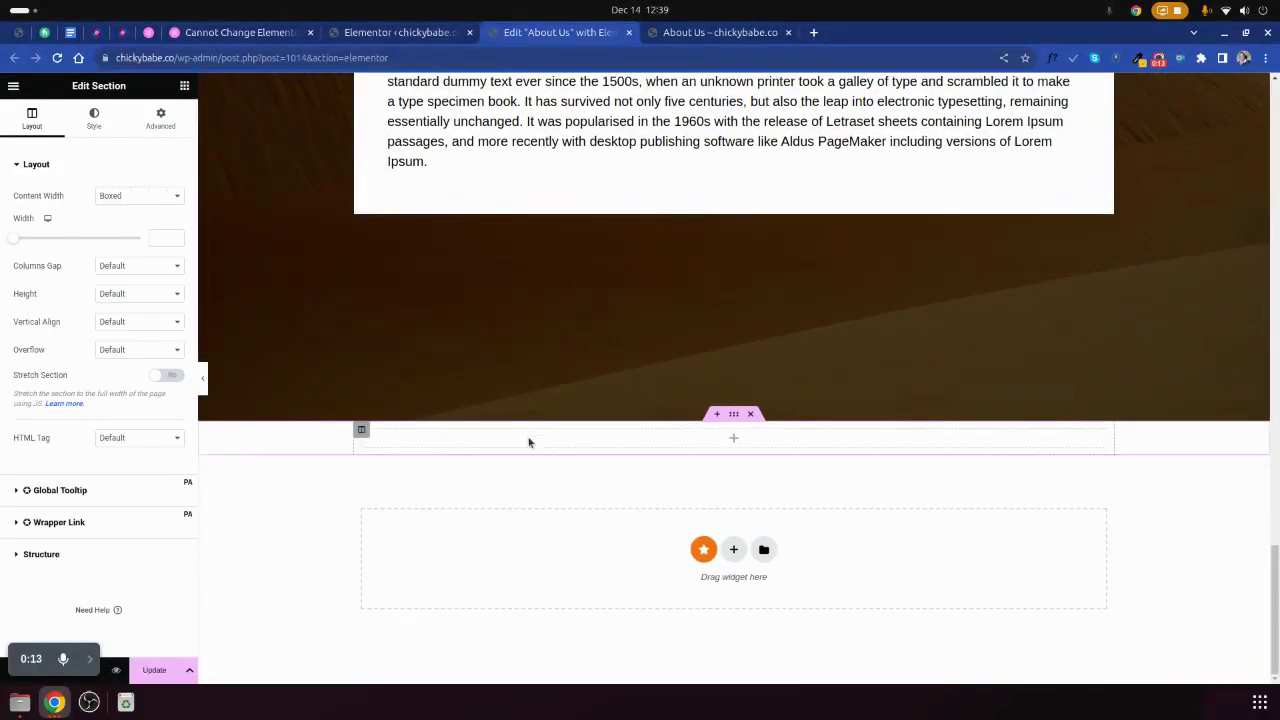
pyautogui.click(530, 440)
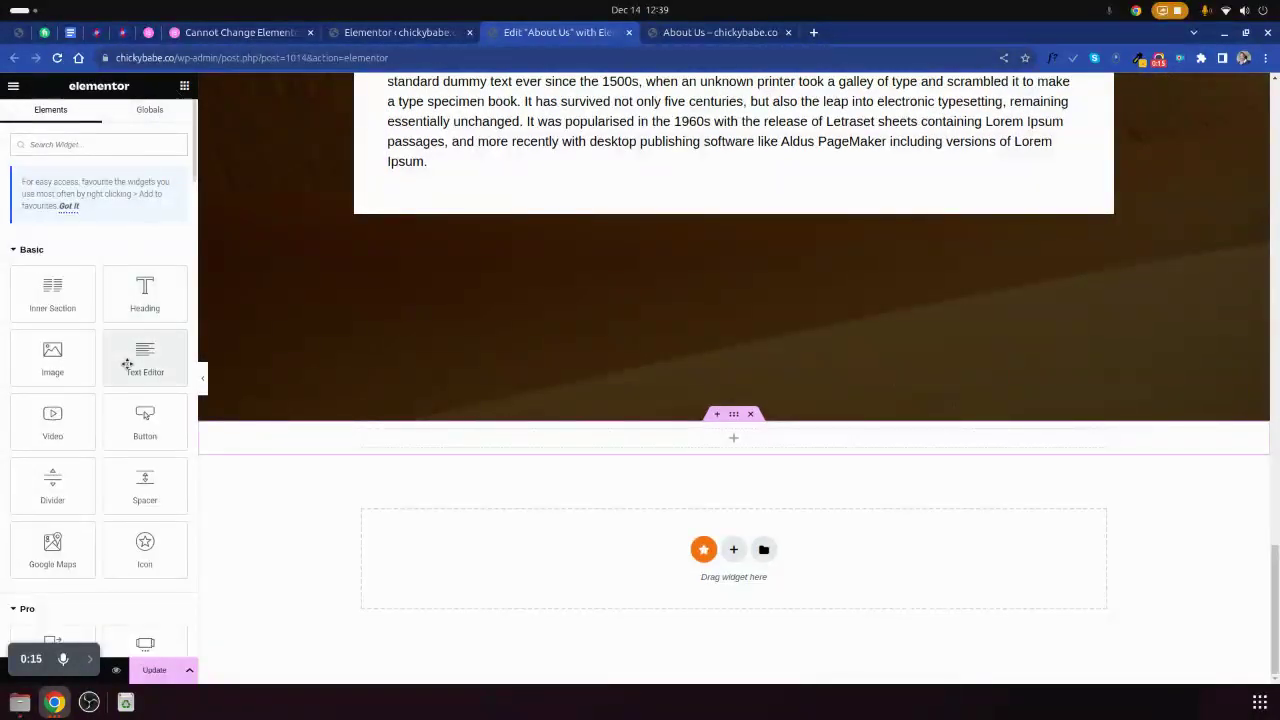
pyautogui.moveTo(130, 352); pyautogui.dragTo(432, 440)
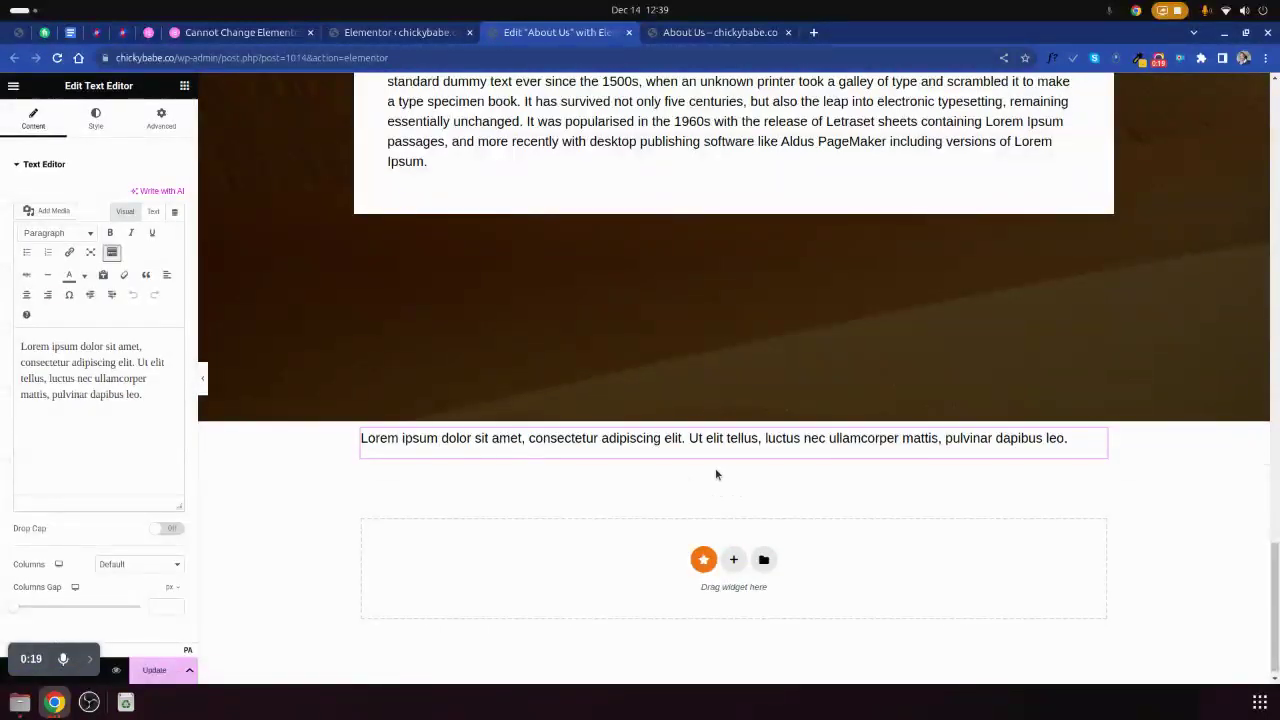
pyautogui.click(598, 438)
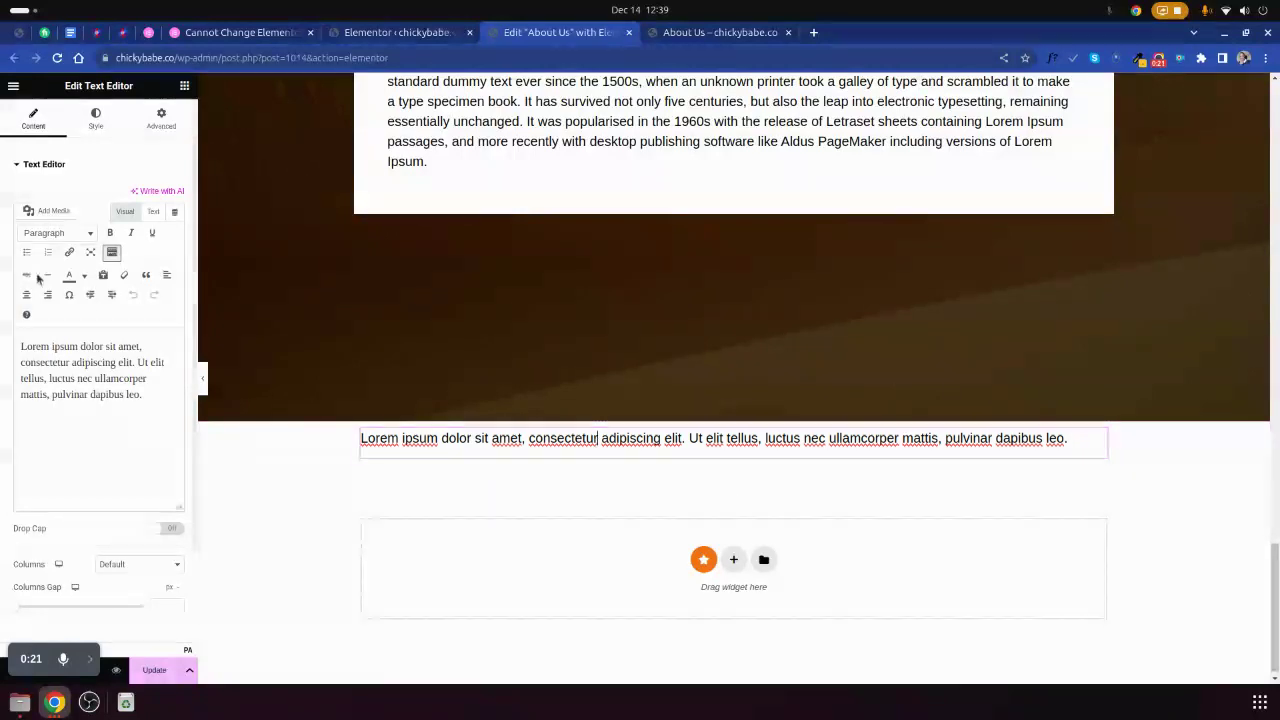
# - Raise the new text block's Typography font size to 20 px
pyautogui.click(95, 118)
pyautogui.click(175, 252)
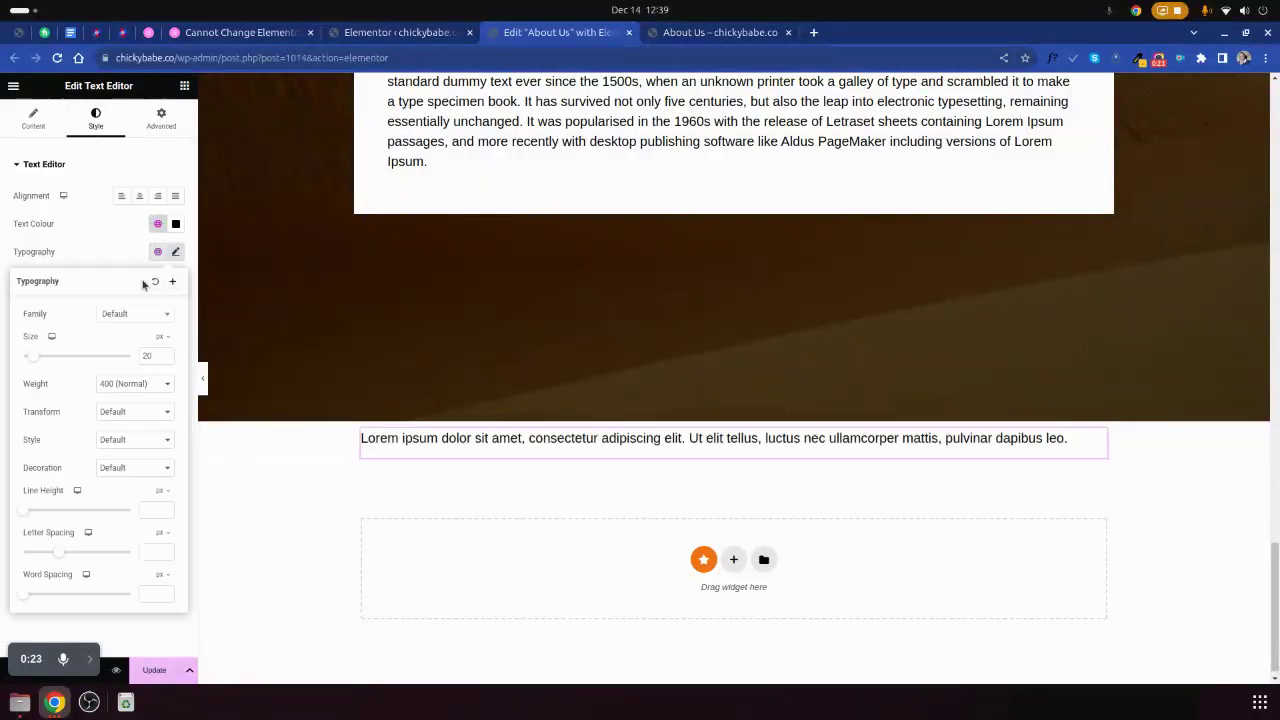
pyautogui.click(556, 452)
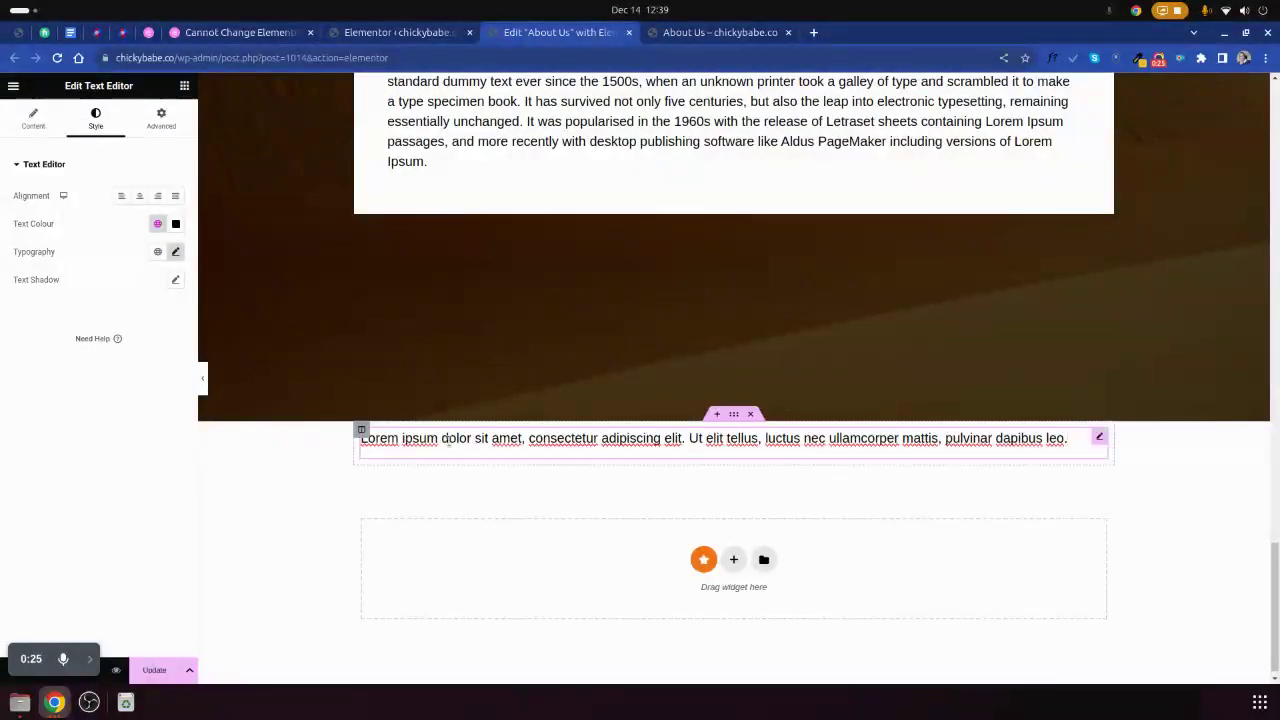
pyautogui.click(176, 253)
pyautogui.moveTo(35, 360)
pyautogui.mouseDown()
pyautogui.moveTo(129, 360)
pyautogui.moveTo(34, 358)
pyautogui.moveTo(114, 368)
pyautogui.moveTo(57, 366)
pyautogui.moveTo(110, 362)
pyautogui.moveTo(77, 368)
pyautogui.mouseUp()
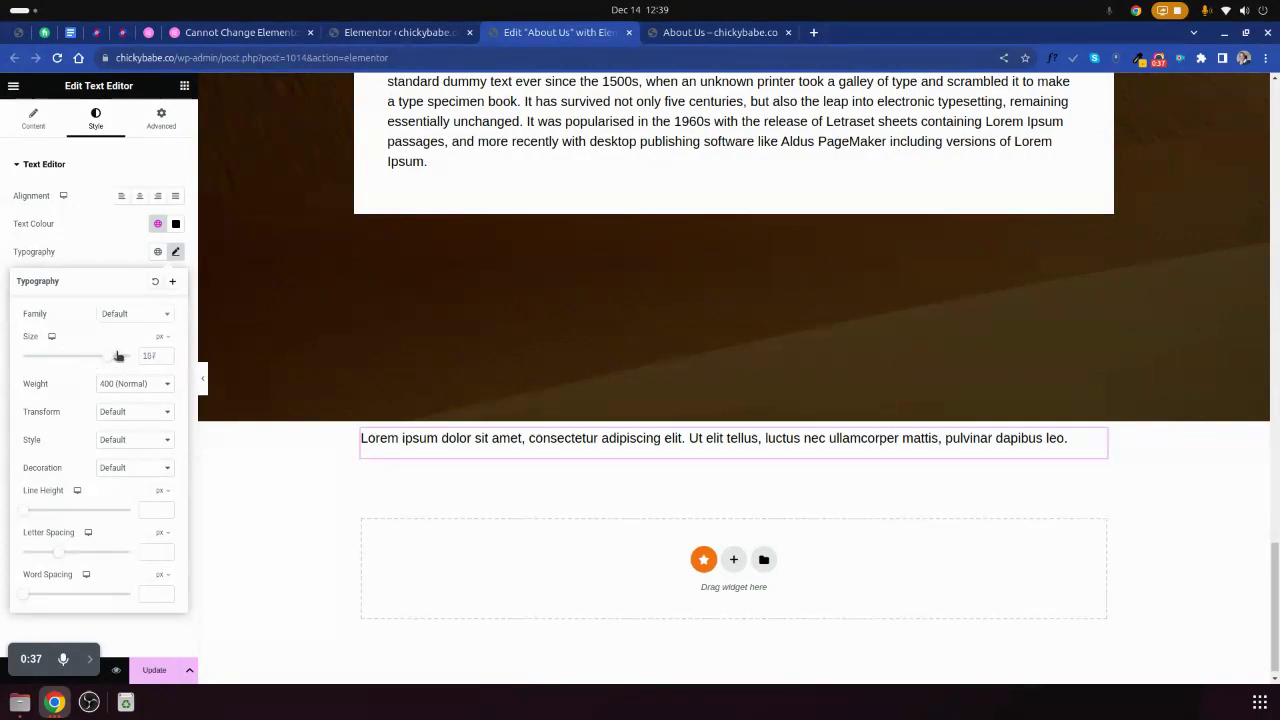
pyautogui.moveTo(97, 366); pyautogui.dragTo(68, 363)
pyautogui.moveTo(68, 363)
pyautogui.mouseDown()
pyautogui.moveTo(116, 363)
pyautogui.moveTo(37, 364)
pyautogui.mouseUp()
pyautogui.moveTo(37, 364); pyautogui.dragTo(118, 378)
pyautogui.click(531, 456)
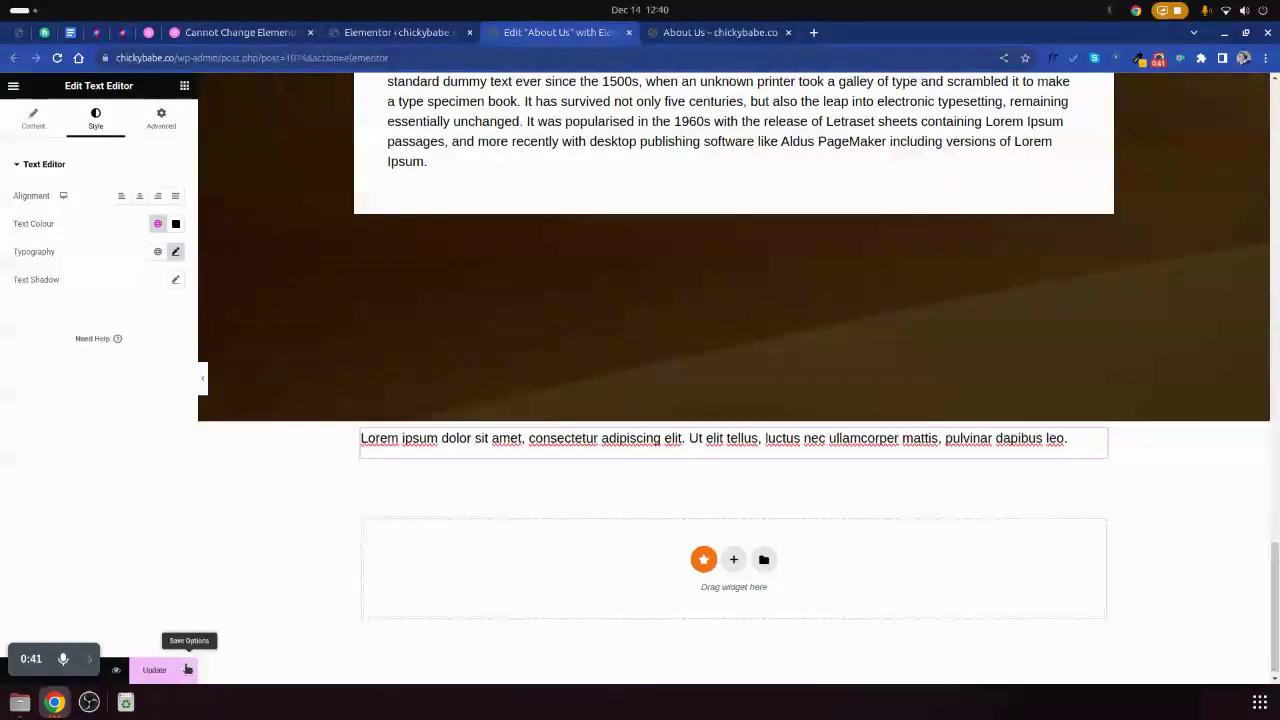
# - Save the page and select the upper Lorem Ipsum paragraph
pyautogui.click(154, 670)
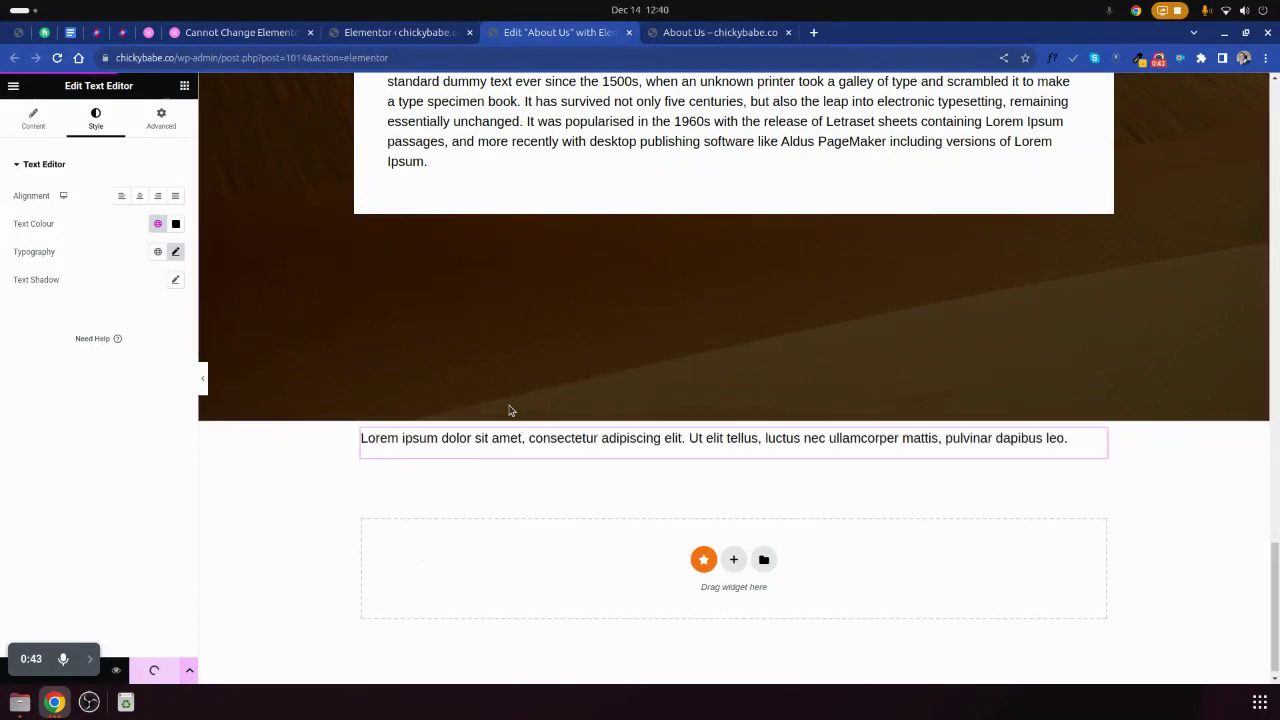
pyautogui.scroll(1, 591, 231)
pyautogui.click(591, 236)
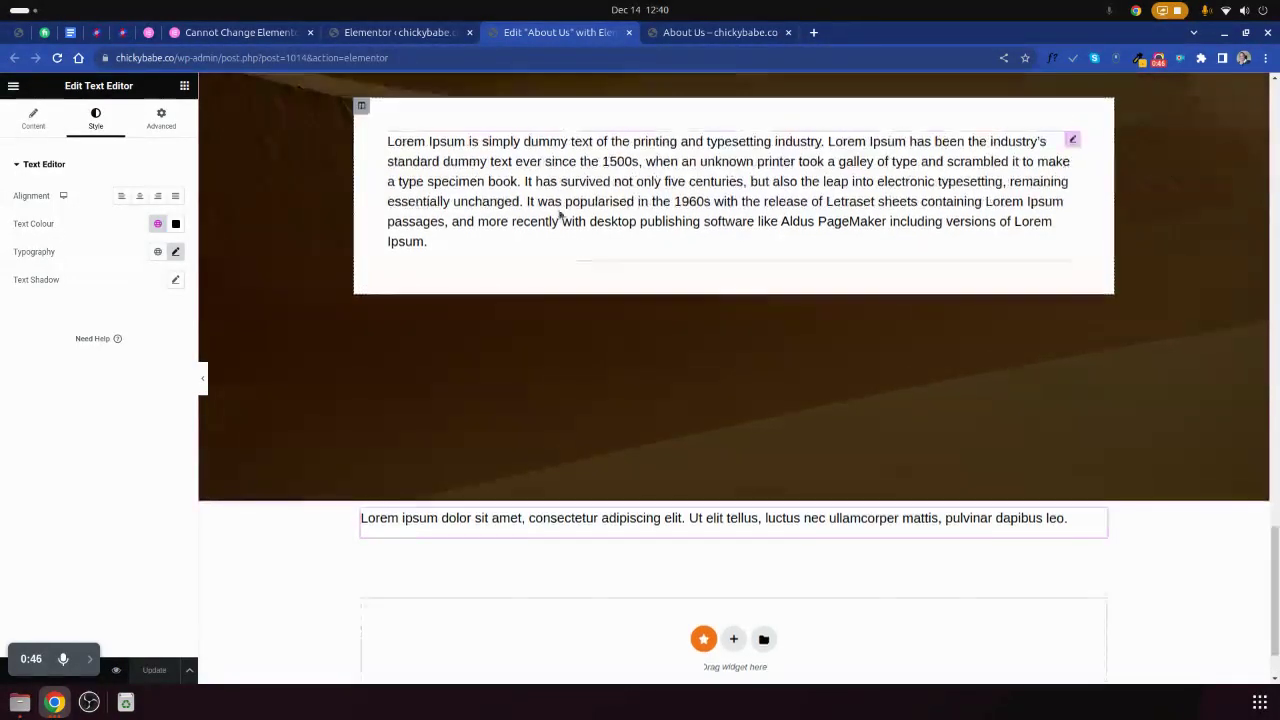
# - Adjust the upper paragraph's font size up, then back down to 92
pyautogui.click(175, 251)
pyautogui.moveTo(71, 357); pyautogui.dragTo(123, 357)
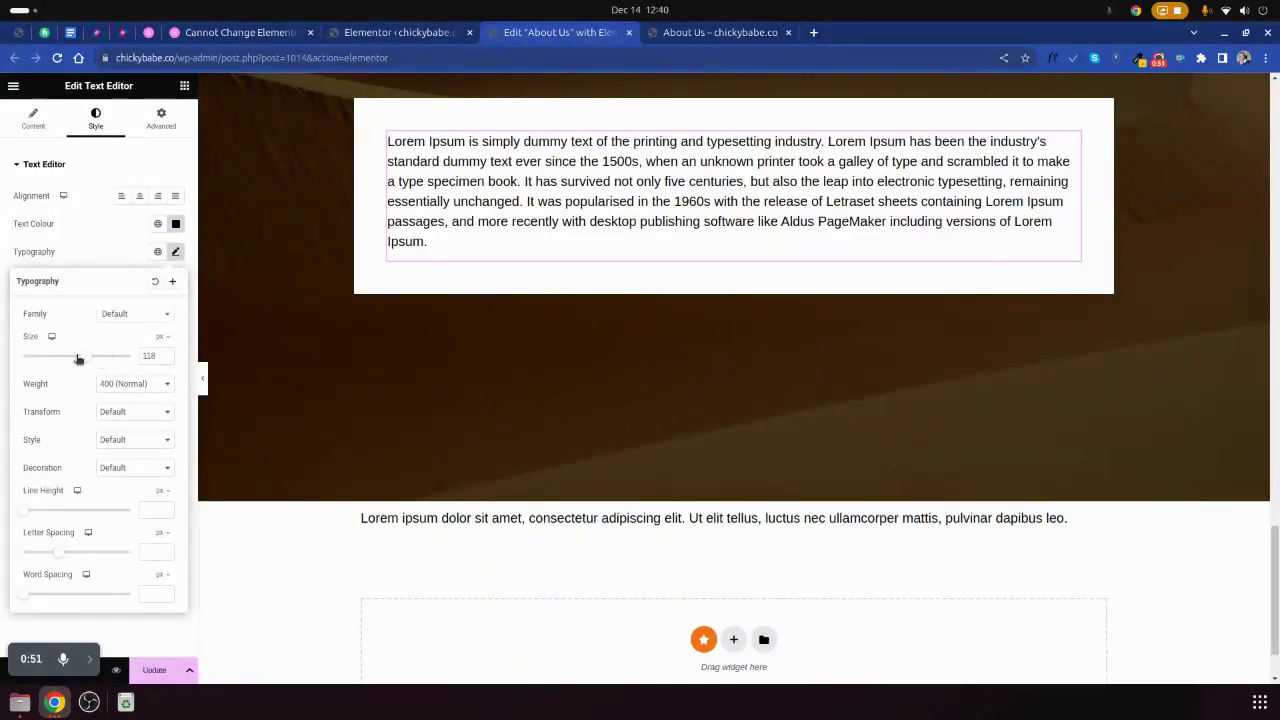
pyautogui.moveTo(113, 359); pyautogui.dragTo(87, 361)
pyautogui.moveTo(87, 361); pyautogui.dragTo(74, 374)
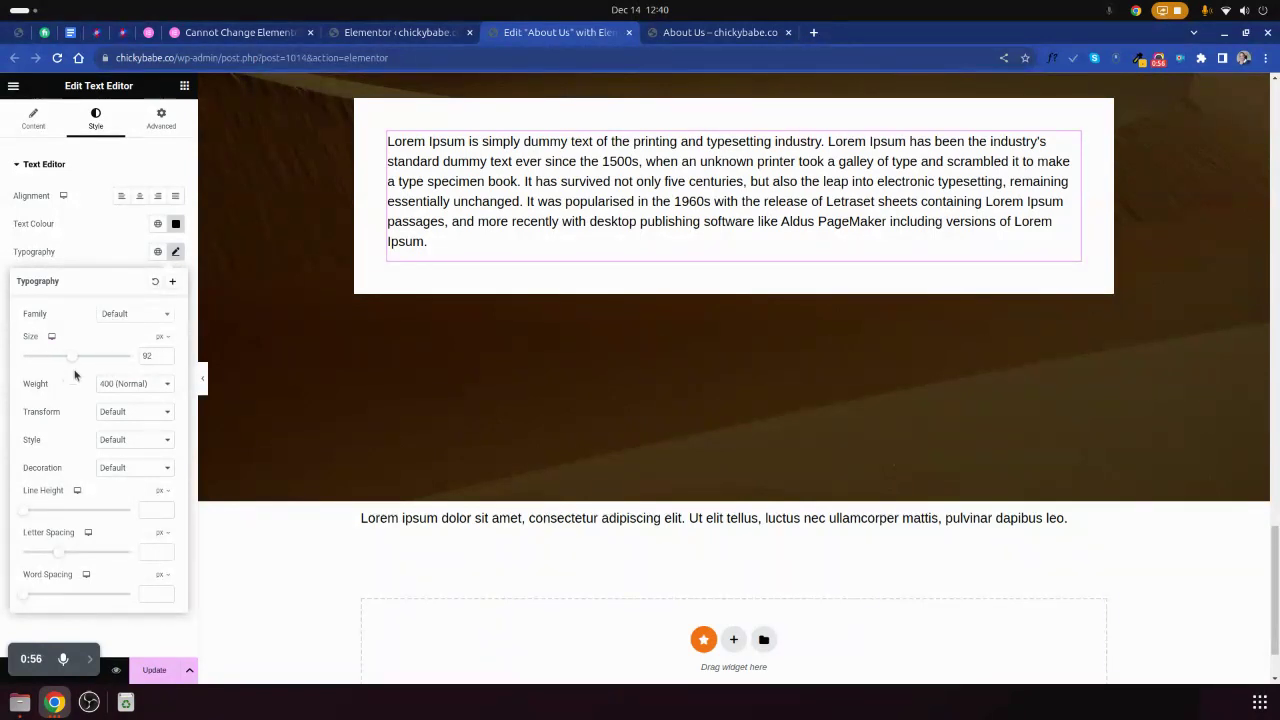
pyautogui.click(154, 670)
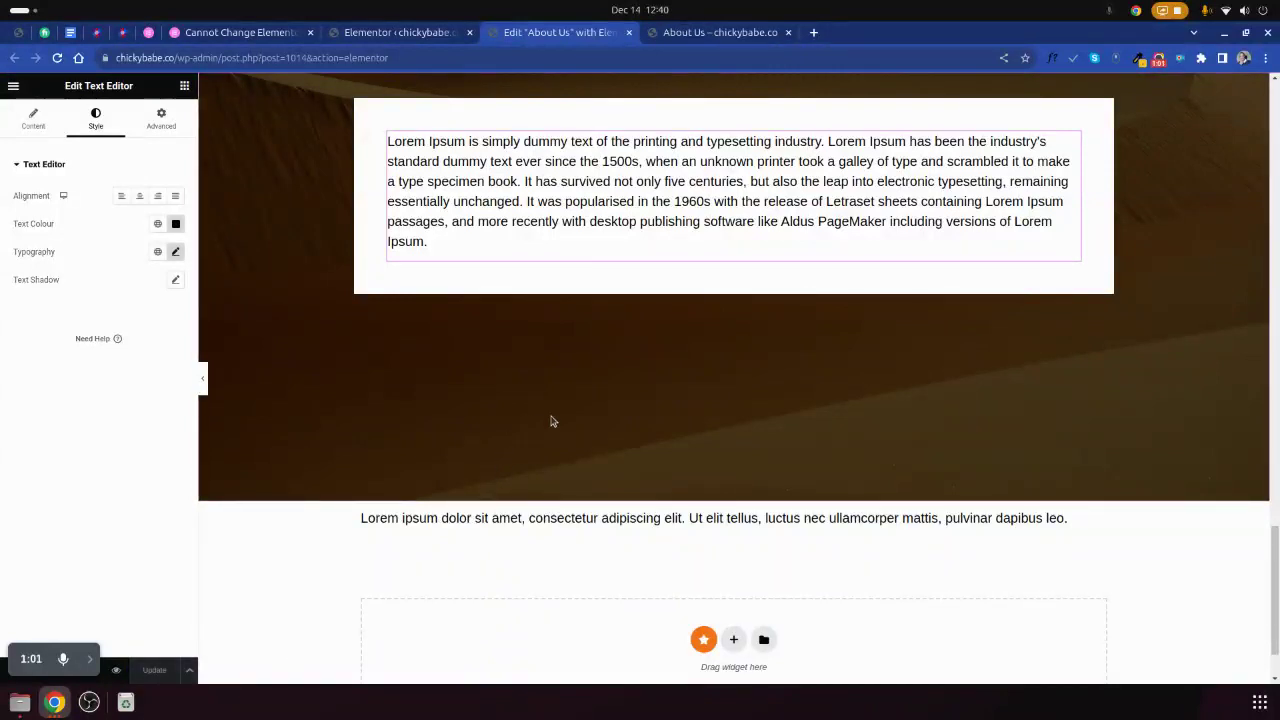
pyautogui.moveTo(713, 598)
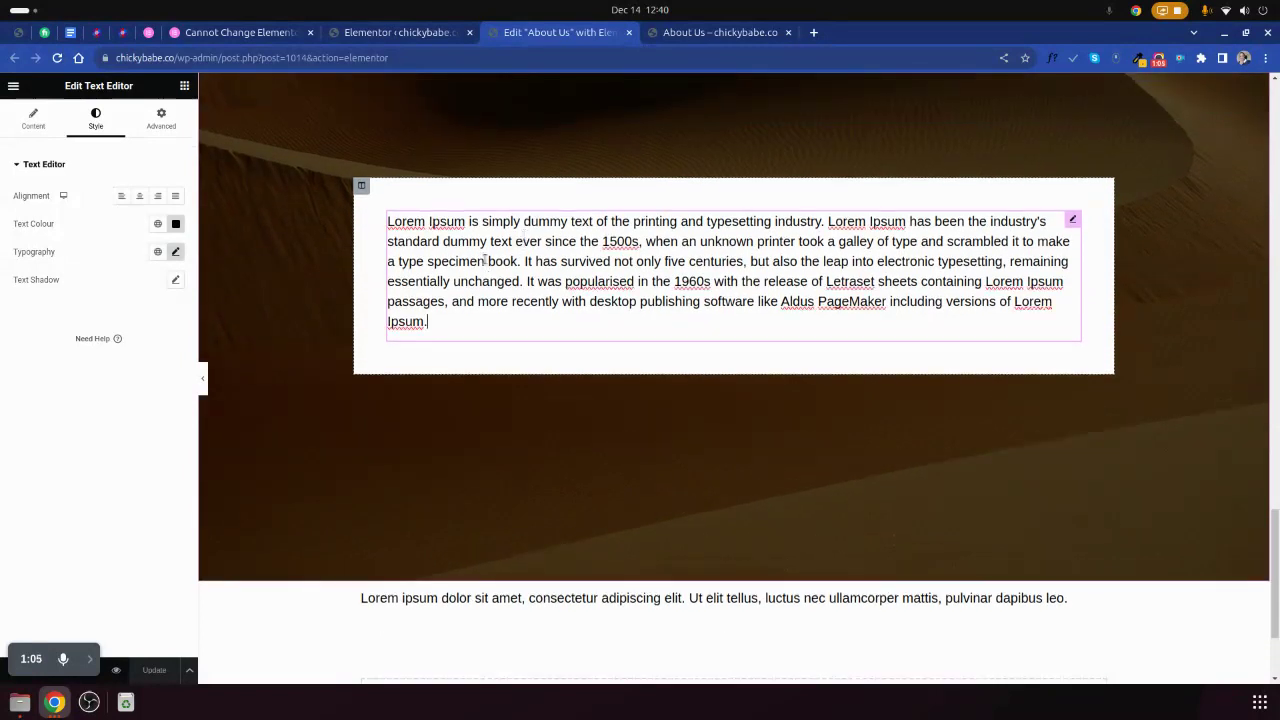
# - Reselect the upper paragraph, set its font size to 85 px and save
pyautogui.click(598, 241)
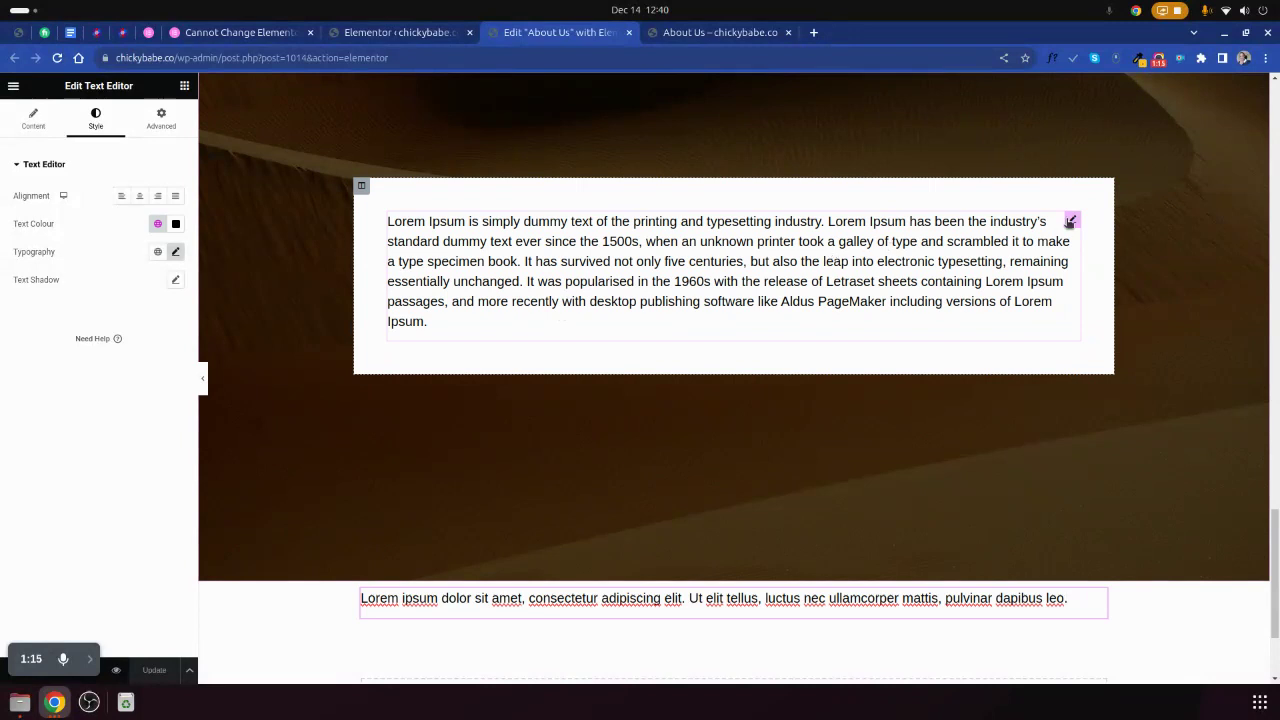
pyautogui.click(819, 310)
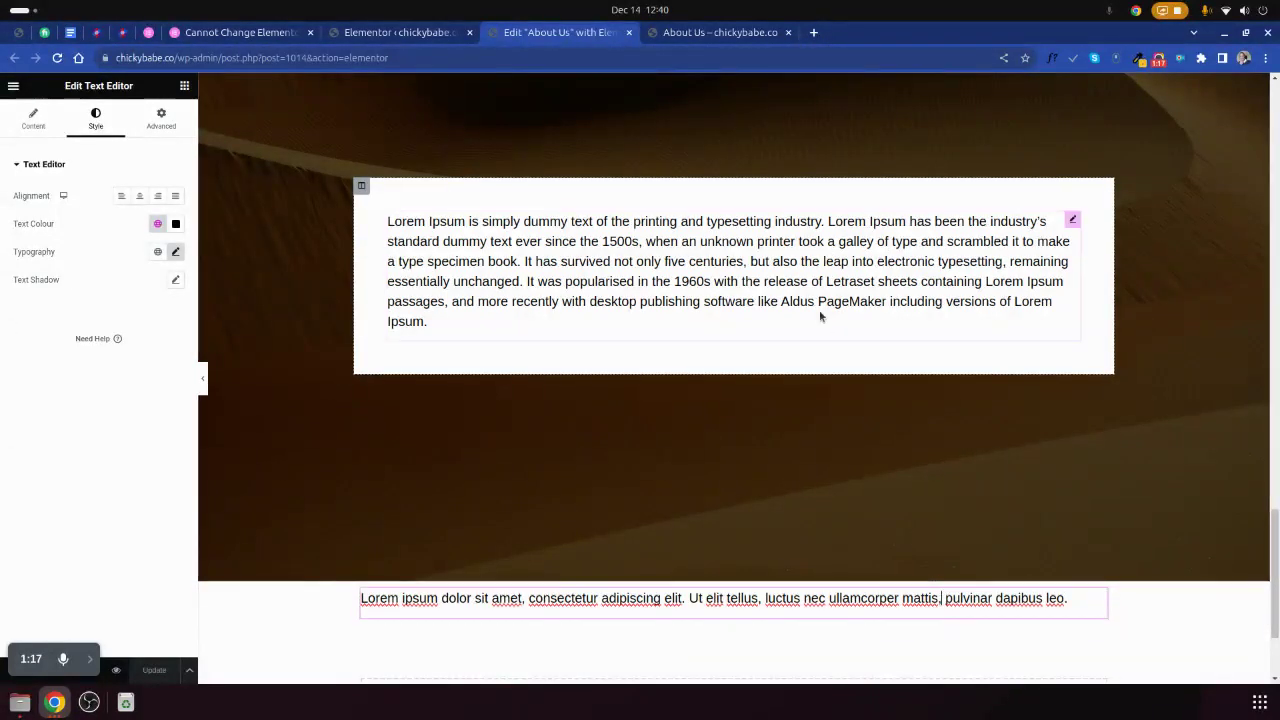
pyautogui.click(175, 251)
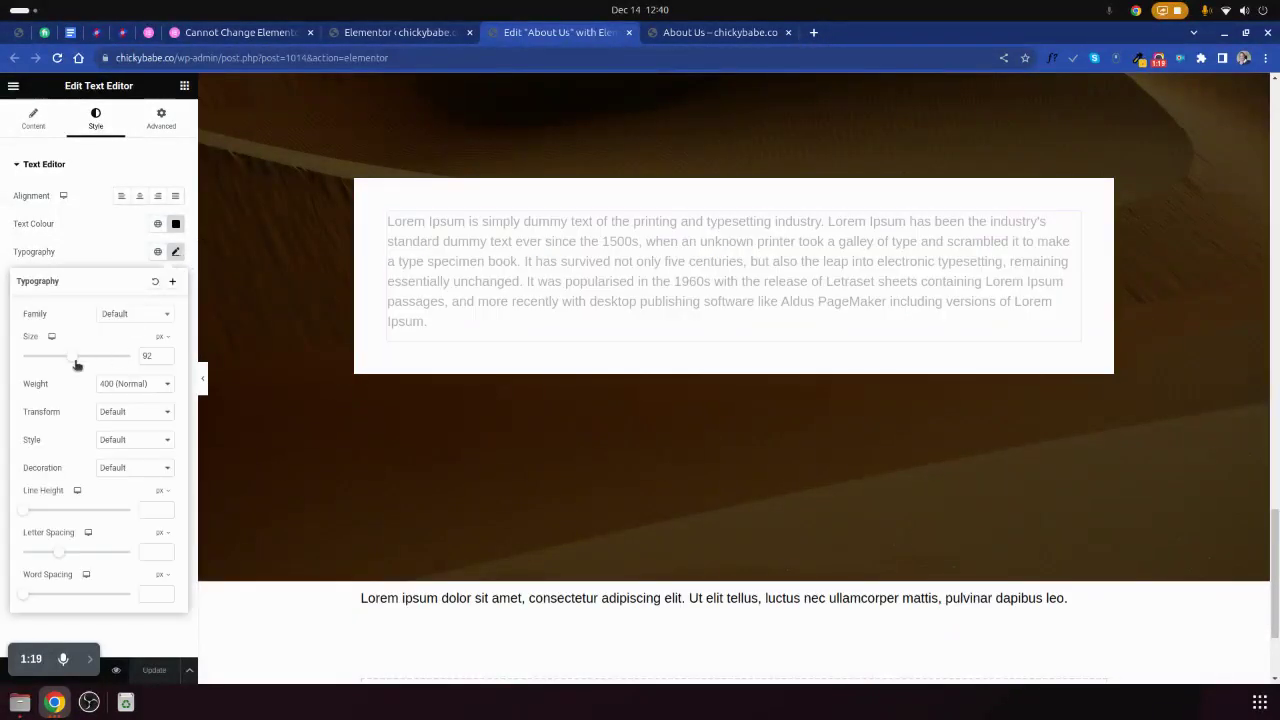
pyautogui.moveTo(72, 359); pyautogui.dragTo(67, 357)
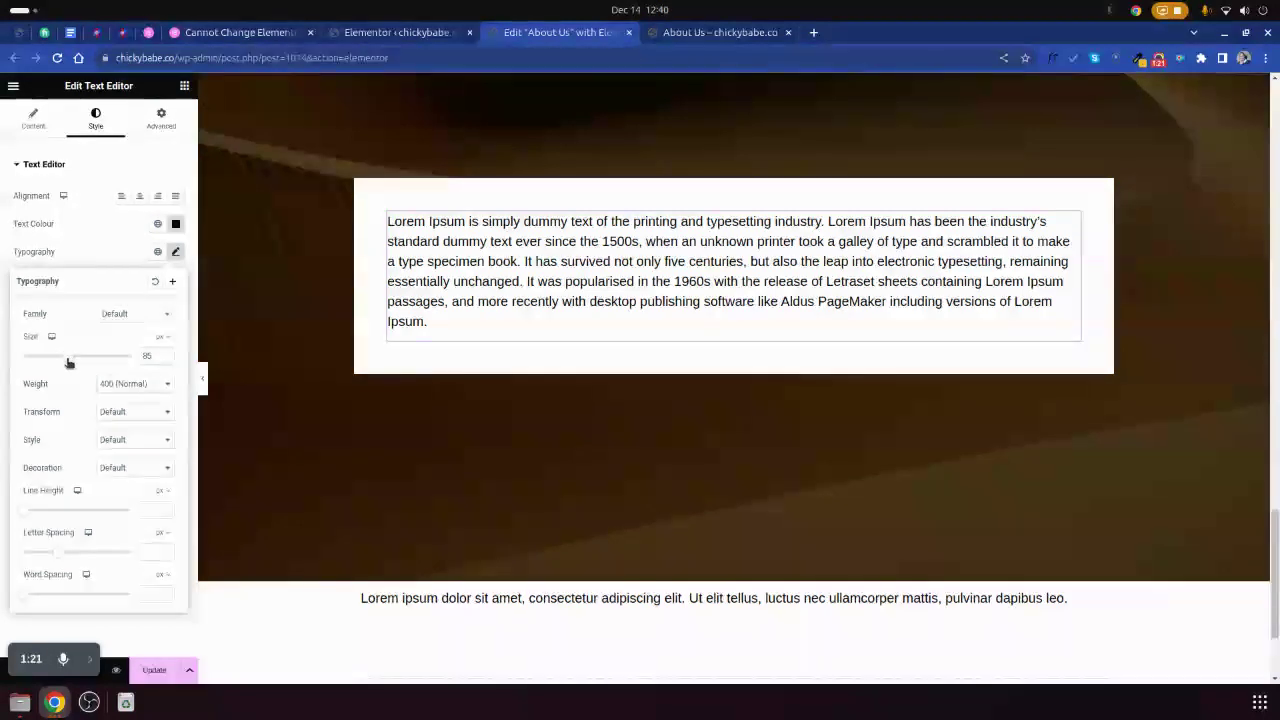
pyautogui.scroll(-1, 475, 567)
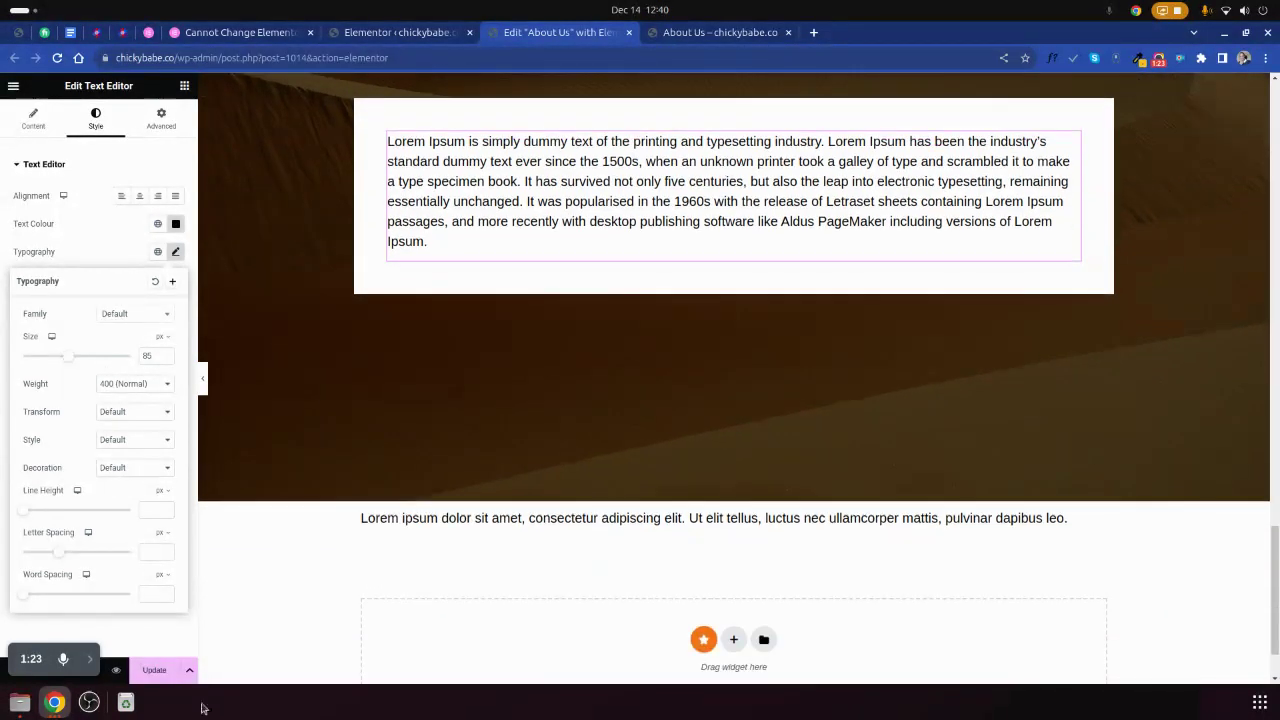
pyautogui.click(156, 670)
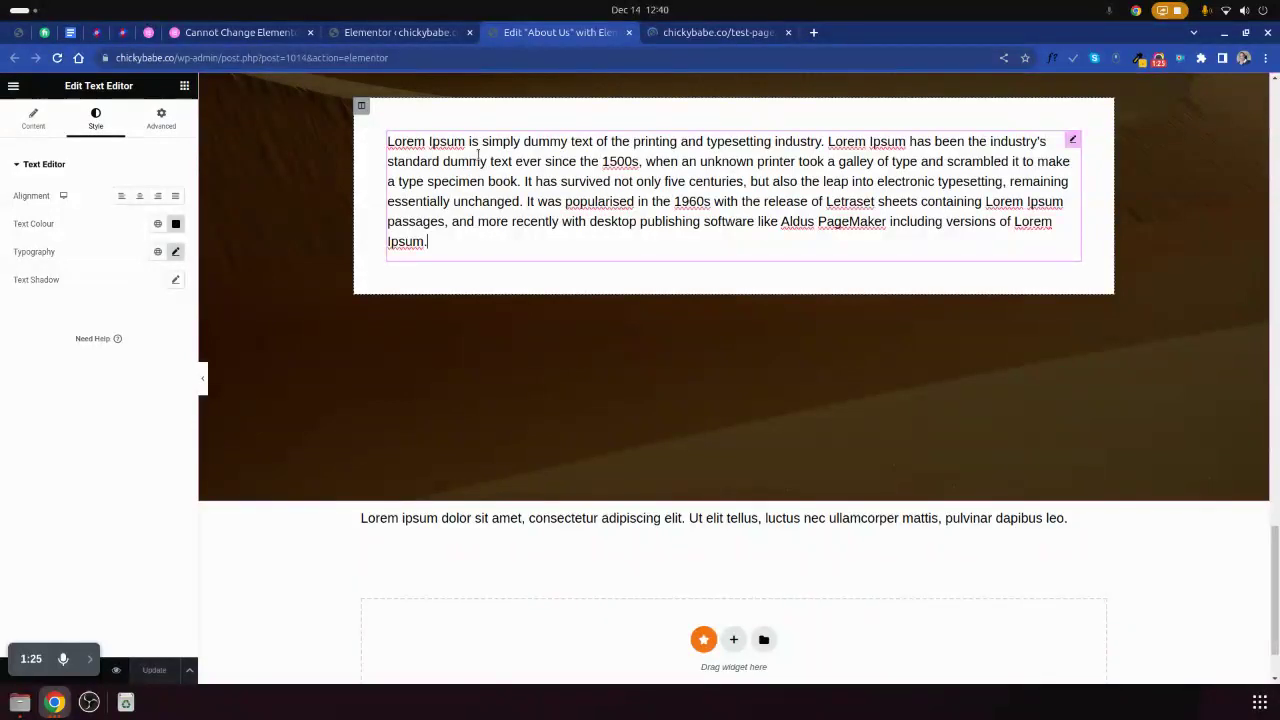
# - Expand the upper paragraph's empty Custom CSS box under the Advanced settings
pyautogui.click(161, 118)
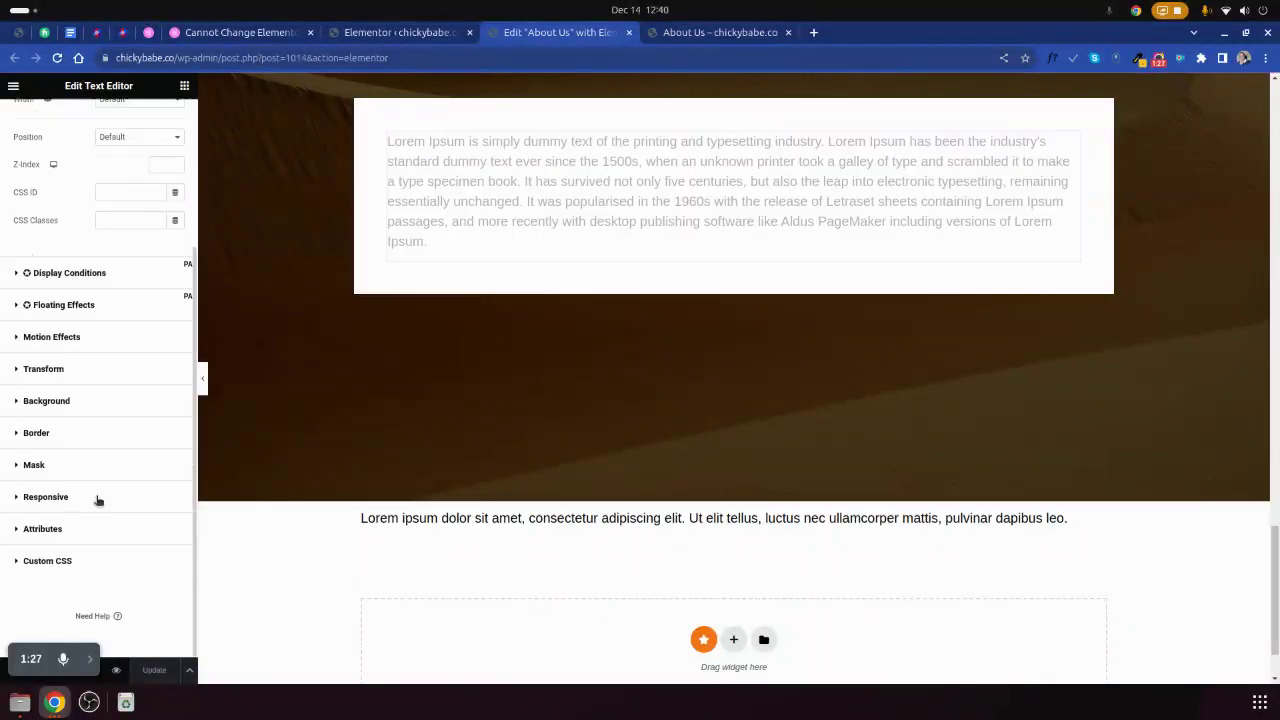
pyautogui.click(92, 562)
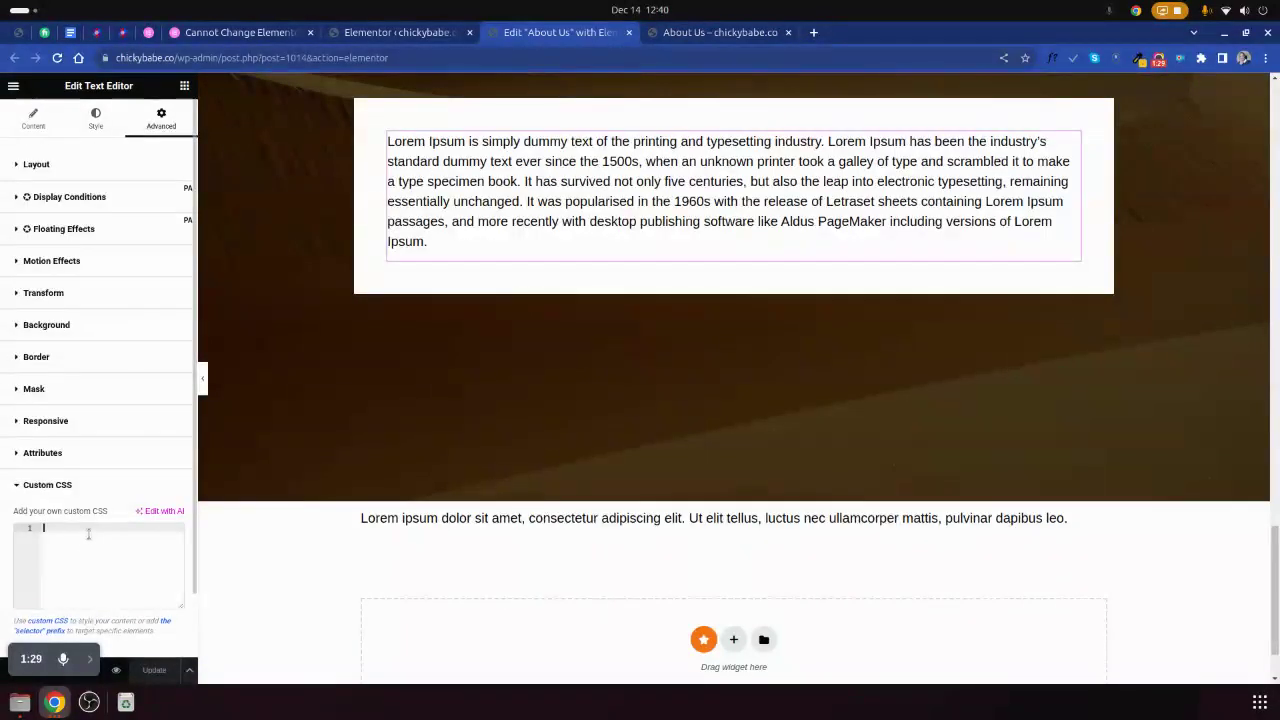
pyautogui.click(456, 133)
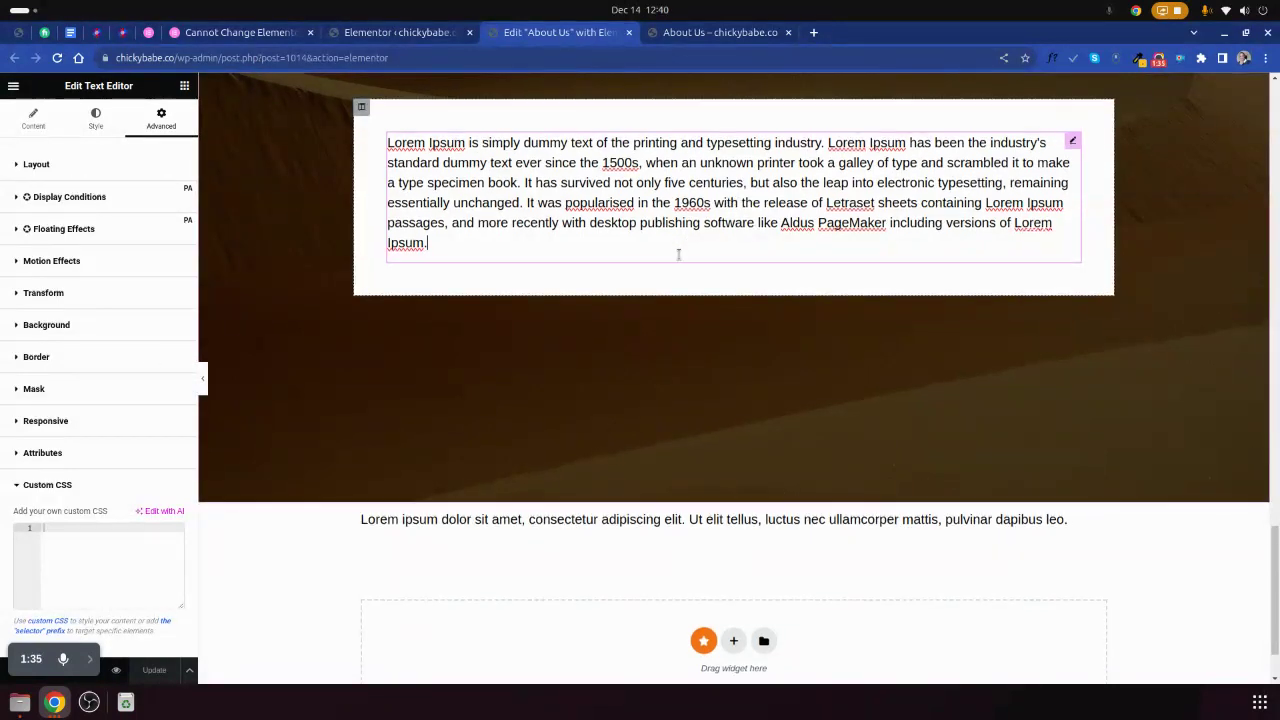
pyautogui.scroll(1, 650, 275)
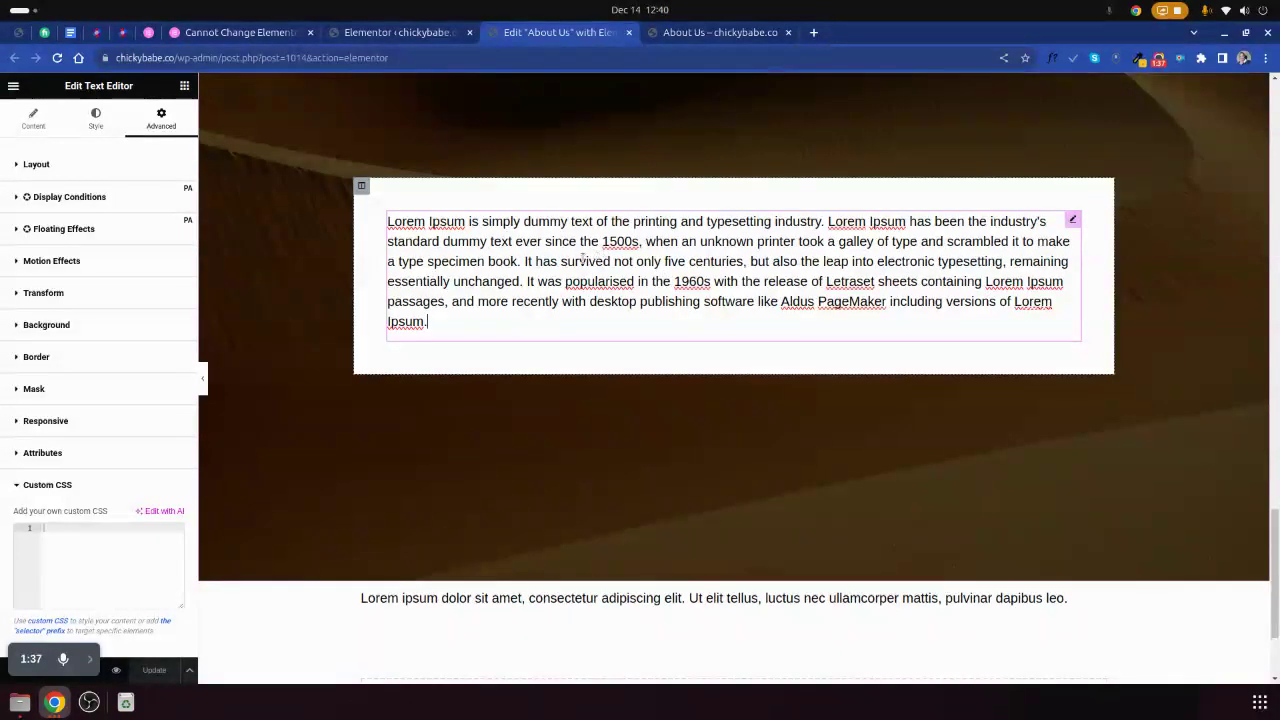
# - Switch to the About Us preview and inspect the Lorem Ipsum paragraph
pyautogui.click(116, 670)
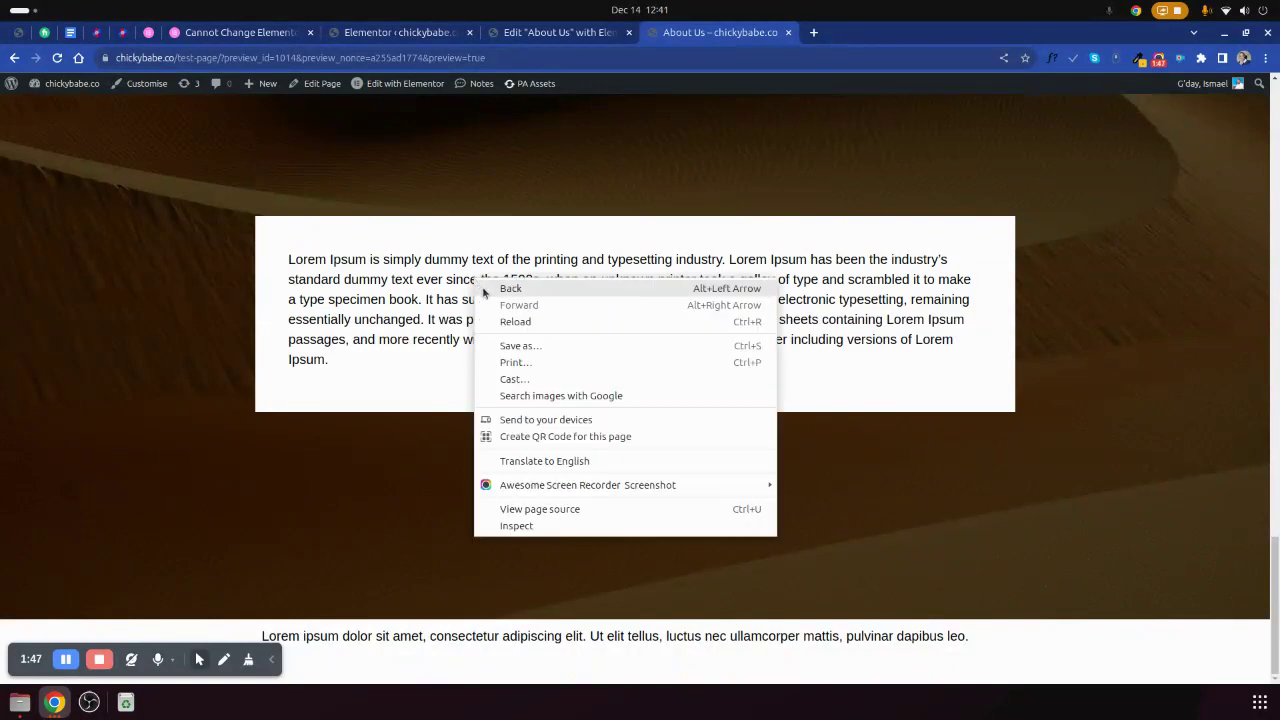
pyautogui.click(517, 530)
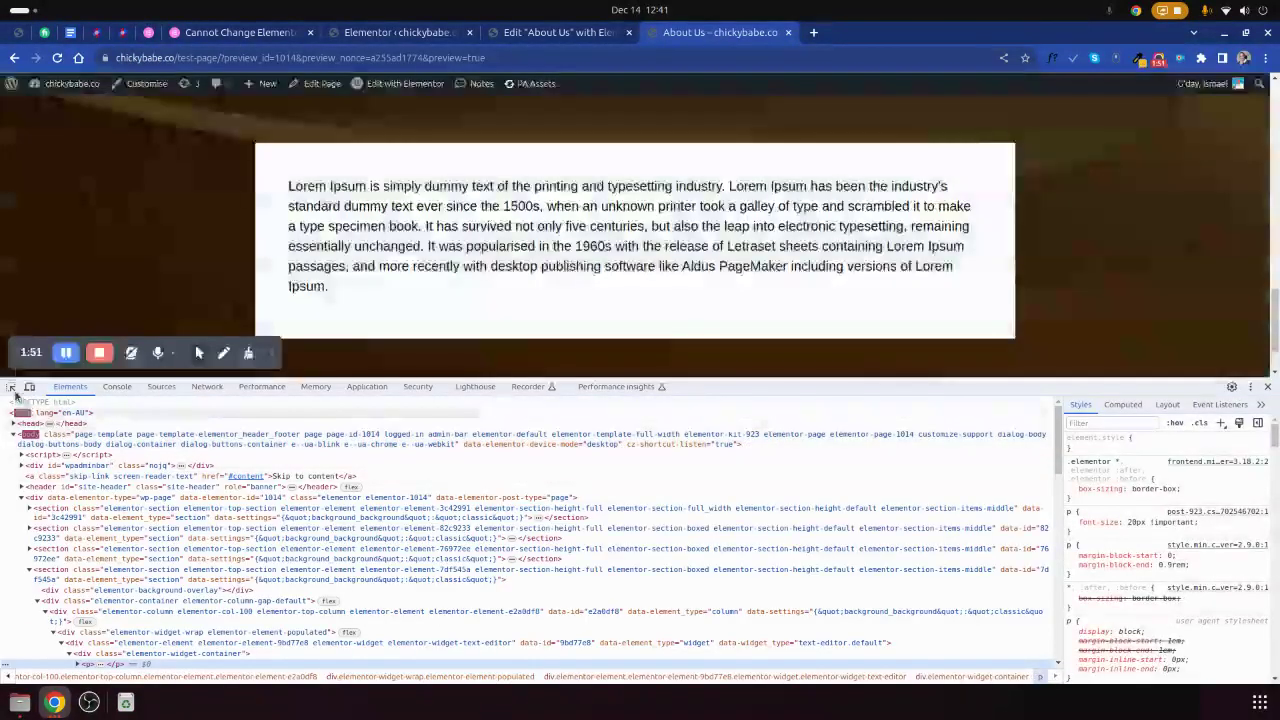
# - Pick the paragraph, test its font-size at 250px, then restore 20px !important
pyautogui.click(10, 386)
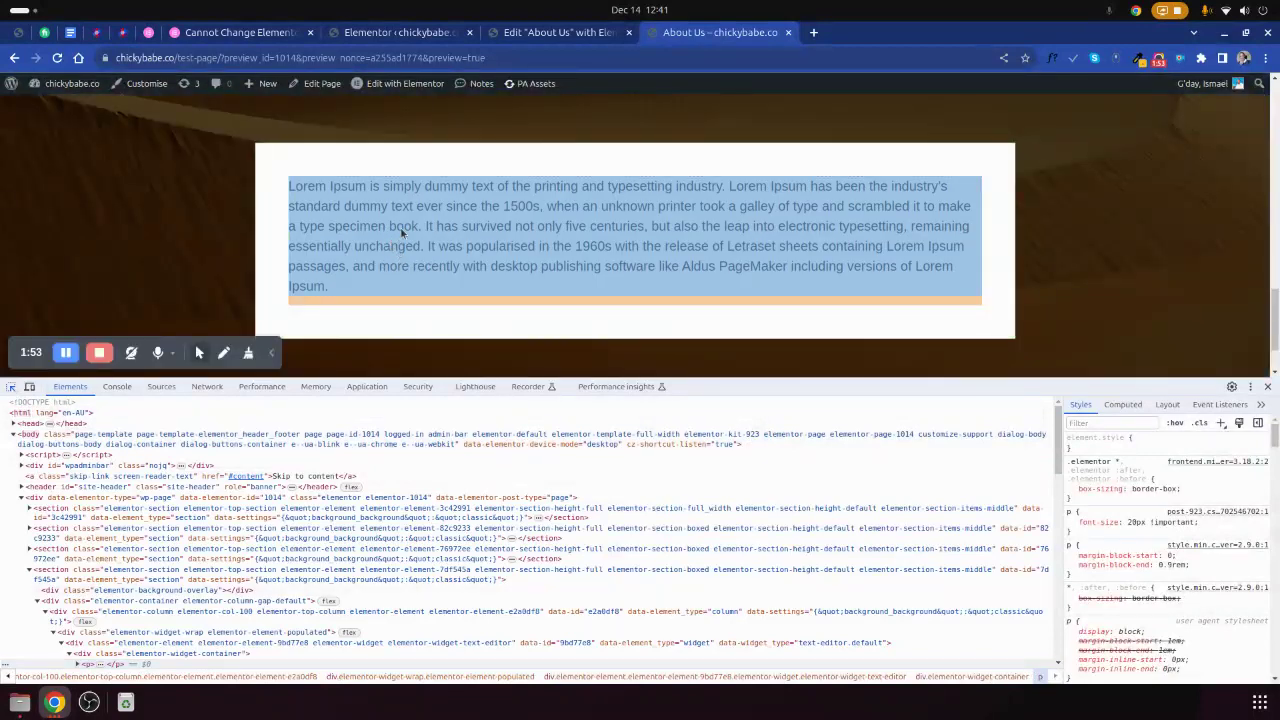
pyautogui.click(418, 229)
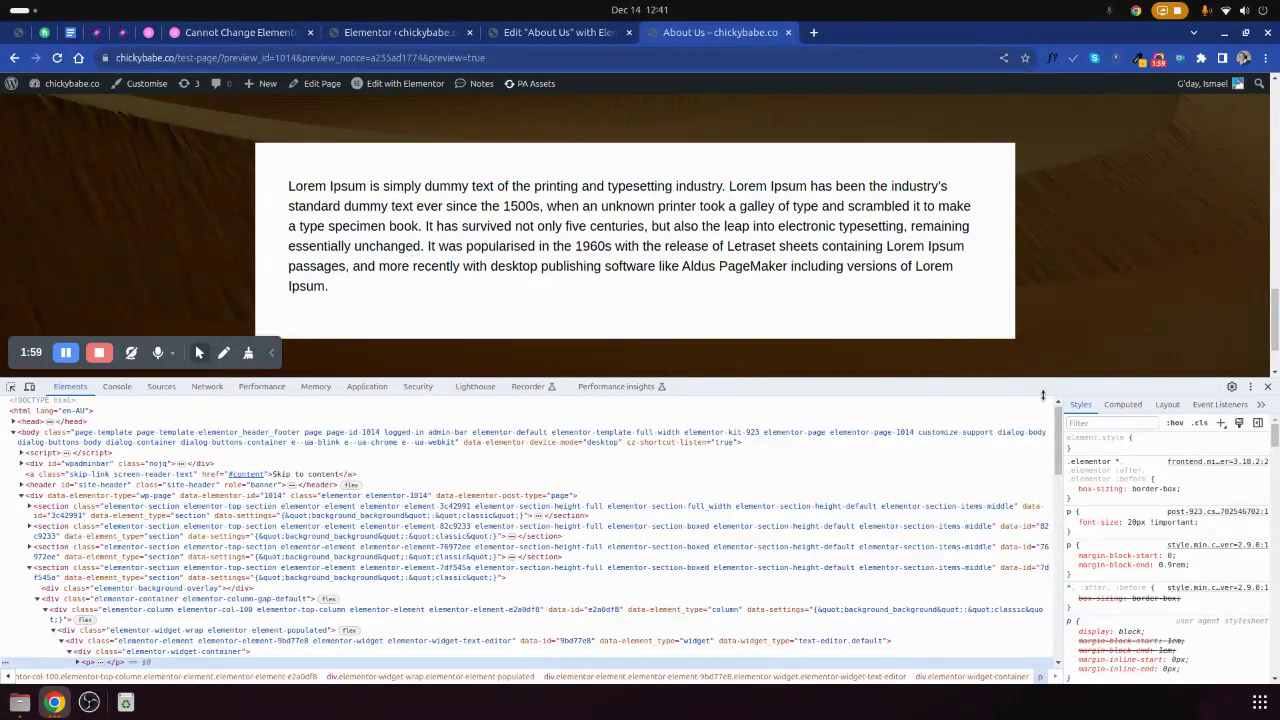
pyautogui.moveTo(1110, 521)
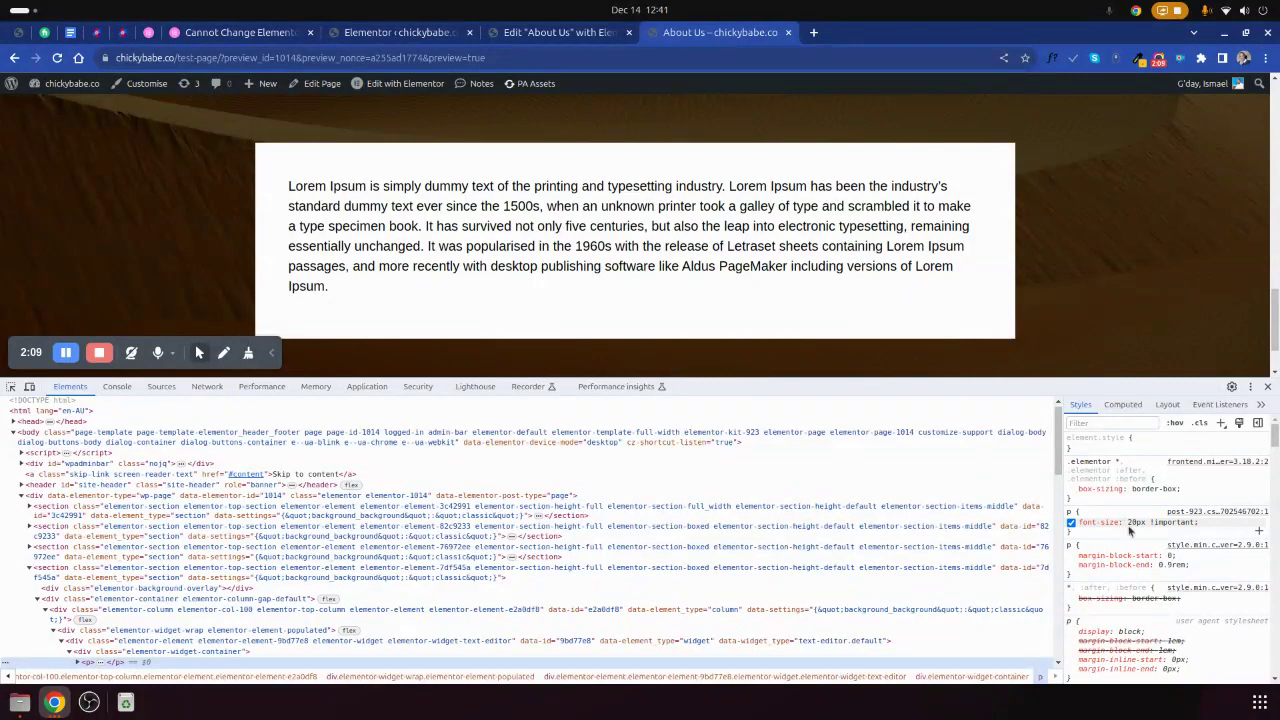
pyautogui.click(1133, 522)
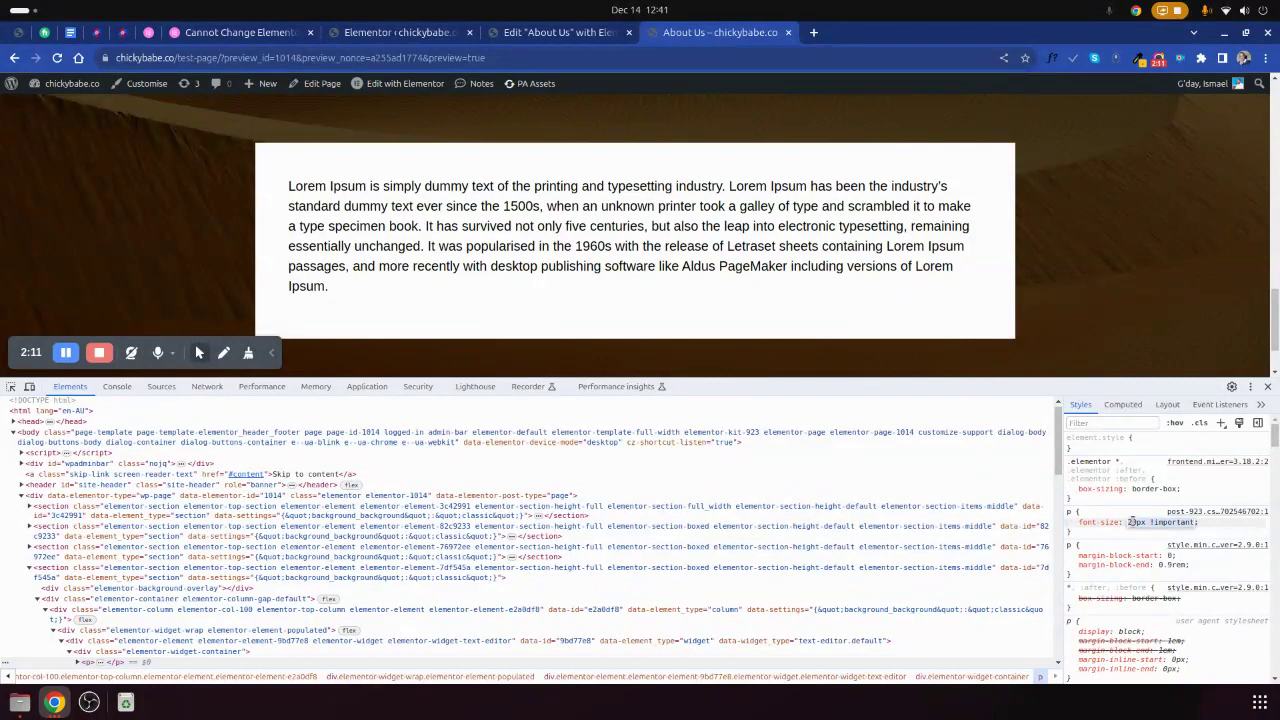
pyautogui.doubleClick(1133, 522)
pyautogui.write('250')
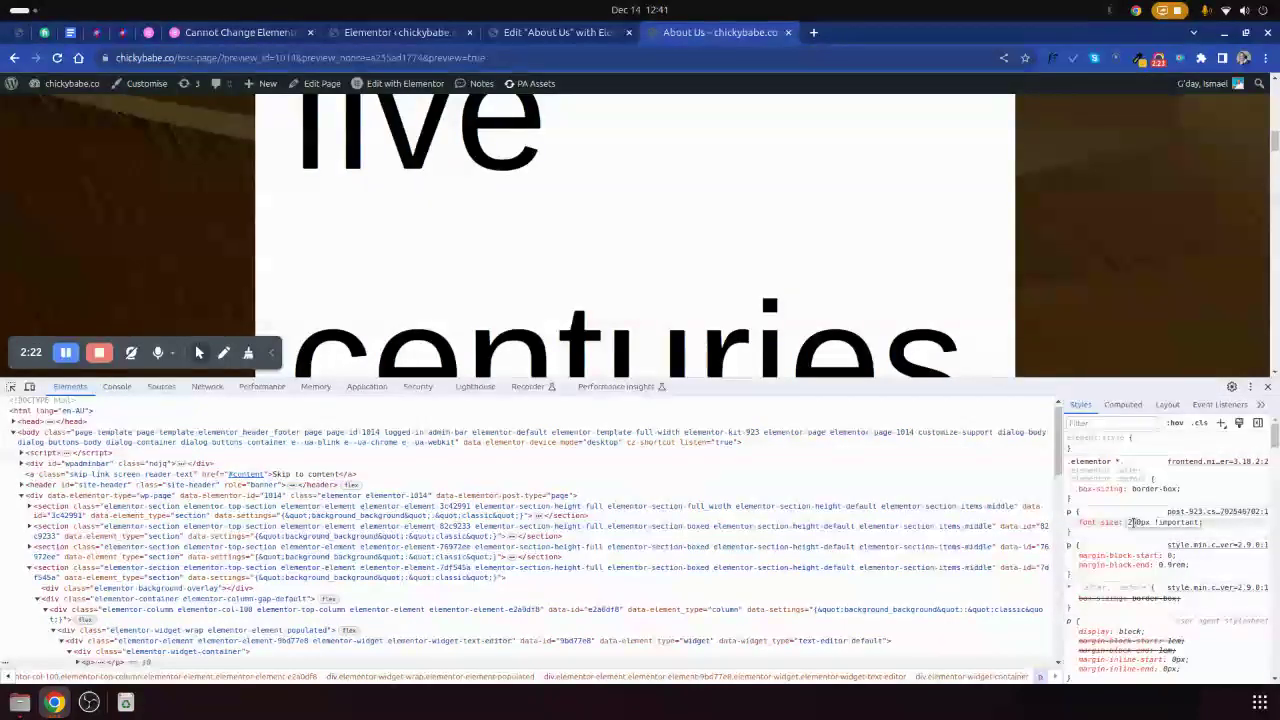
pyautogui.press('Delete')
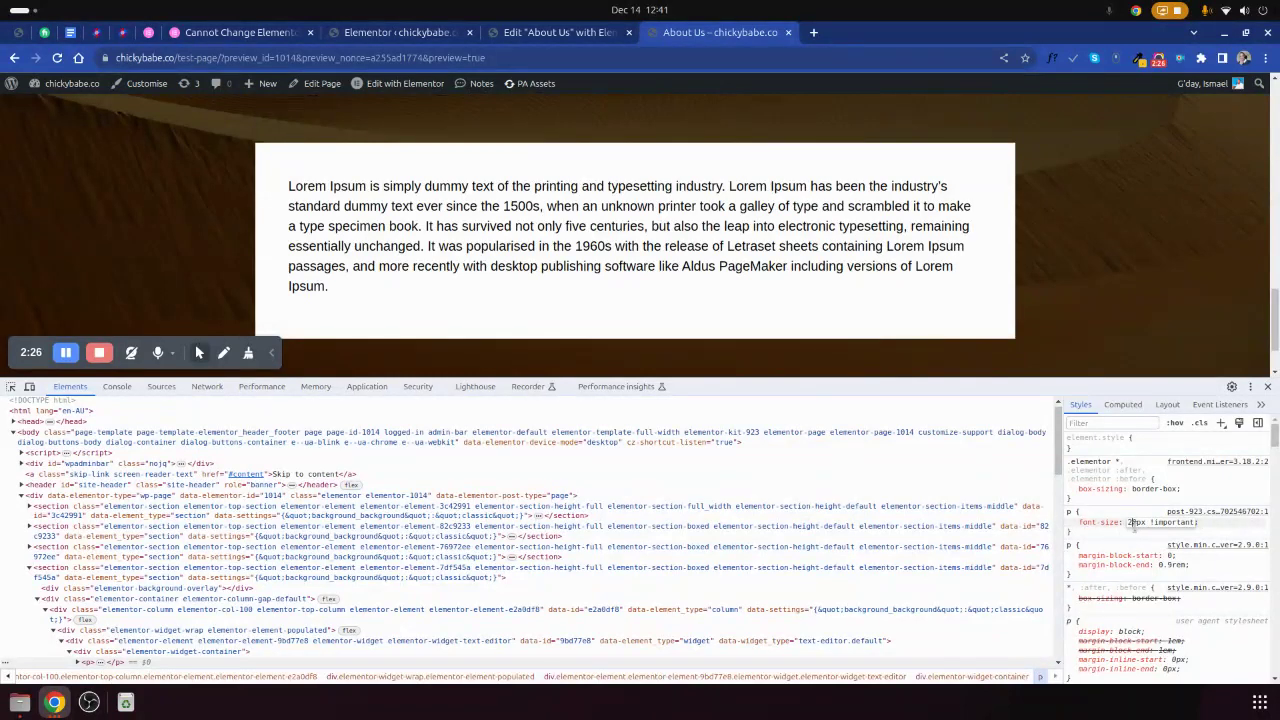
pyautogui.moveTo(1098, 522)
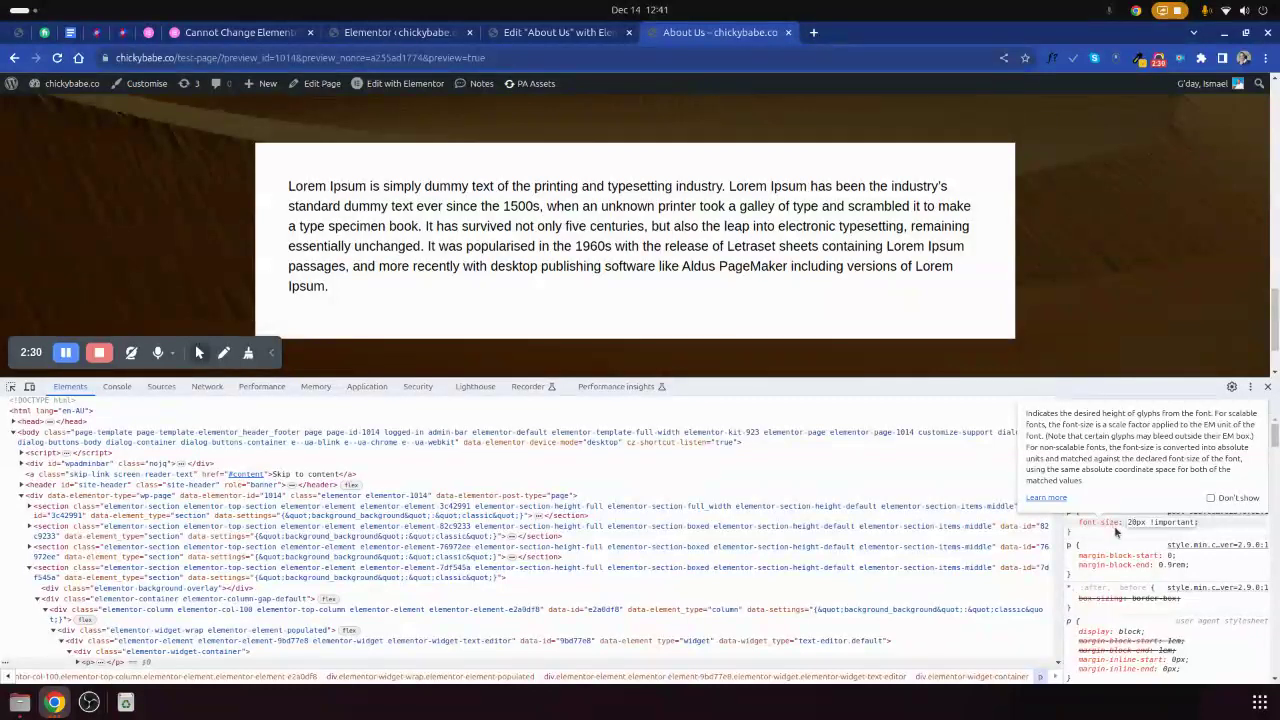
pyautogui.click(1149, 522)
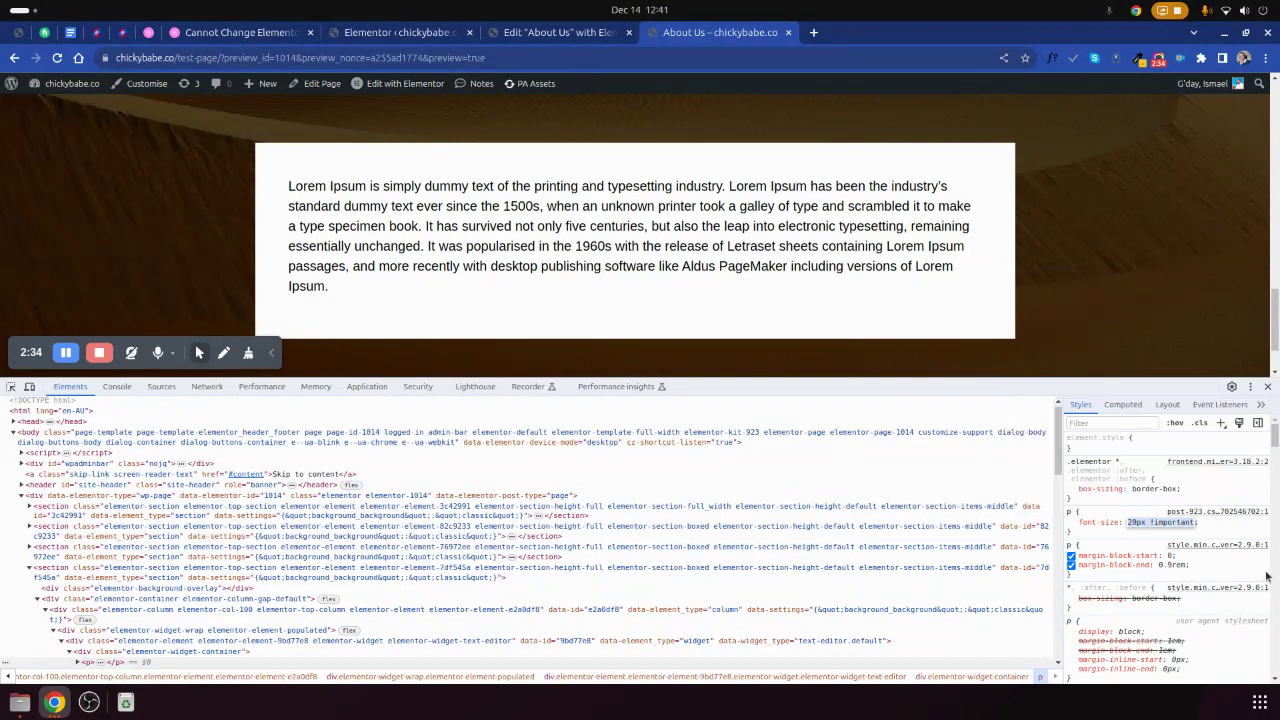
# - Set the paragraph font-size to unset !important and copy all CSS changes
pyautogui.write('unset !')
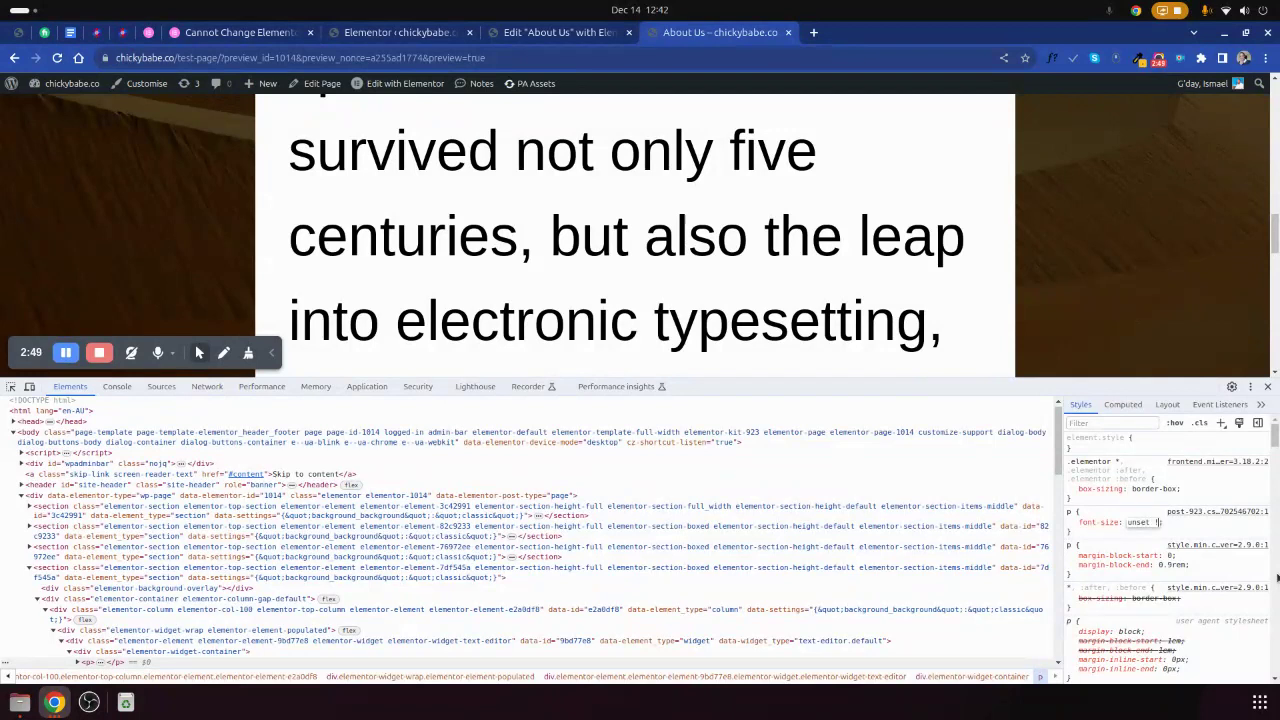
pyautogui.write('im')
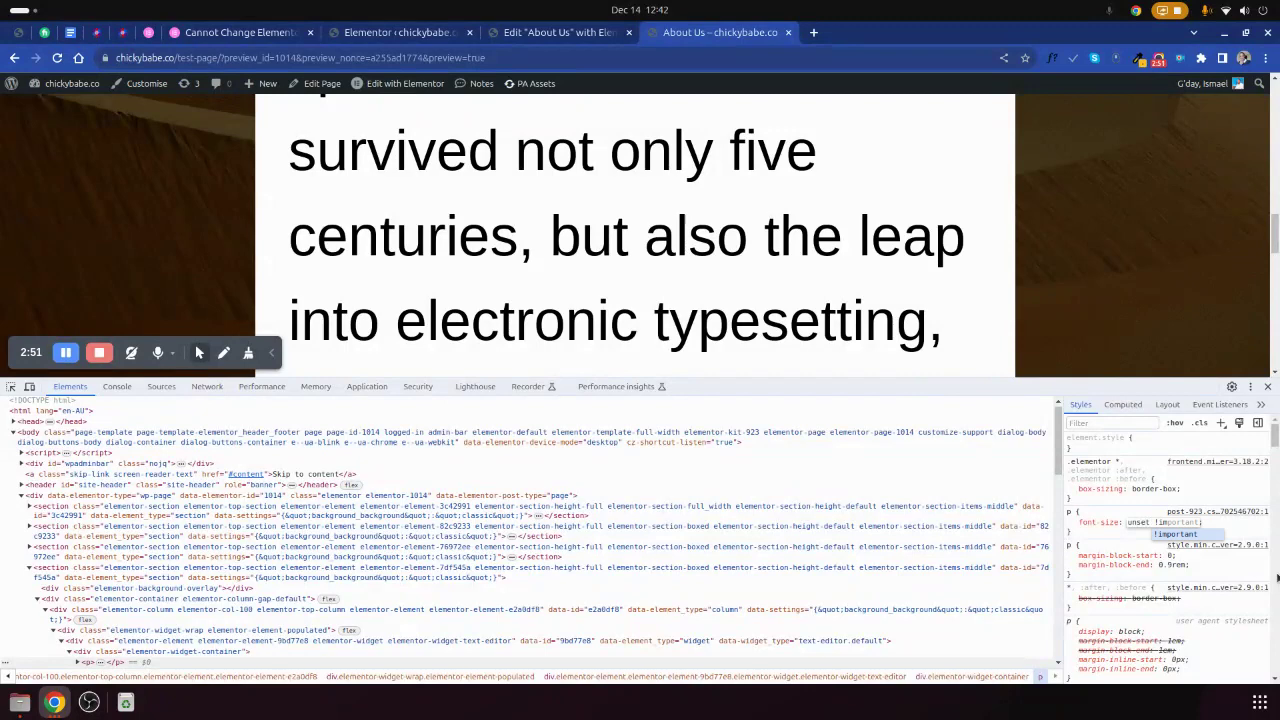
pyautogui.write('portant;')
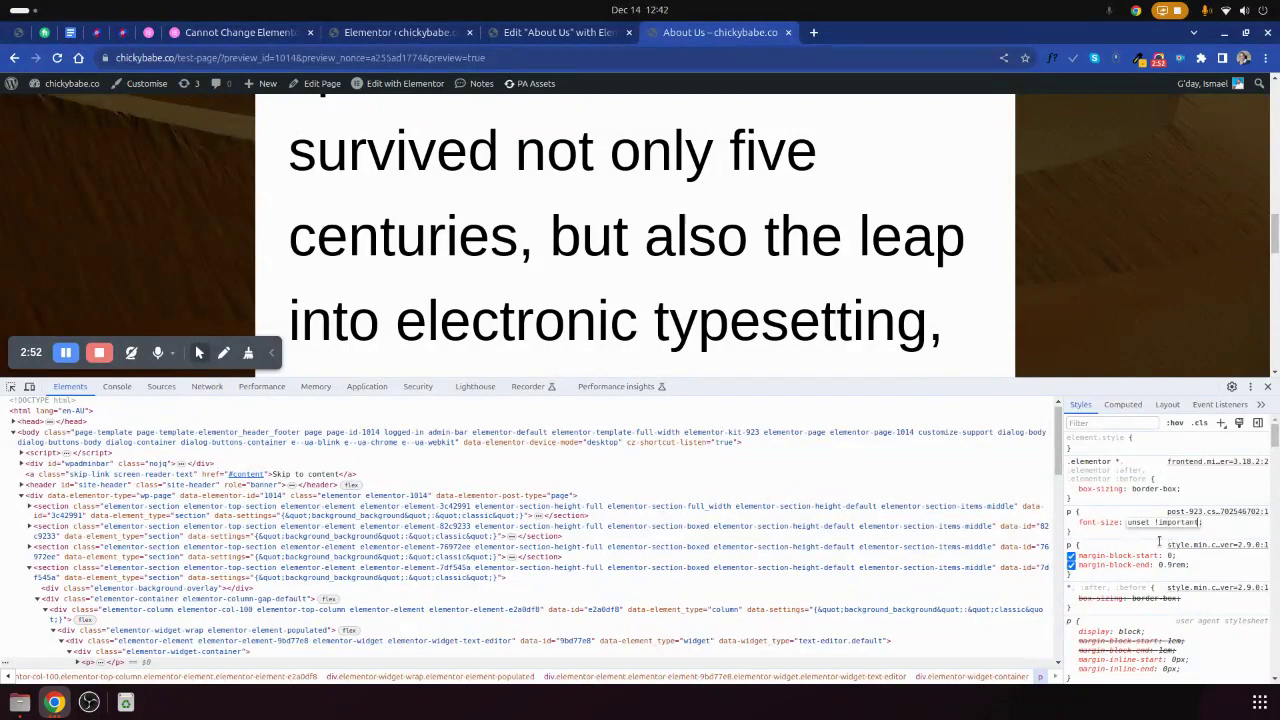
pyautogui.click(1165, 540)
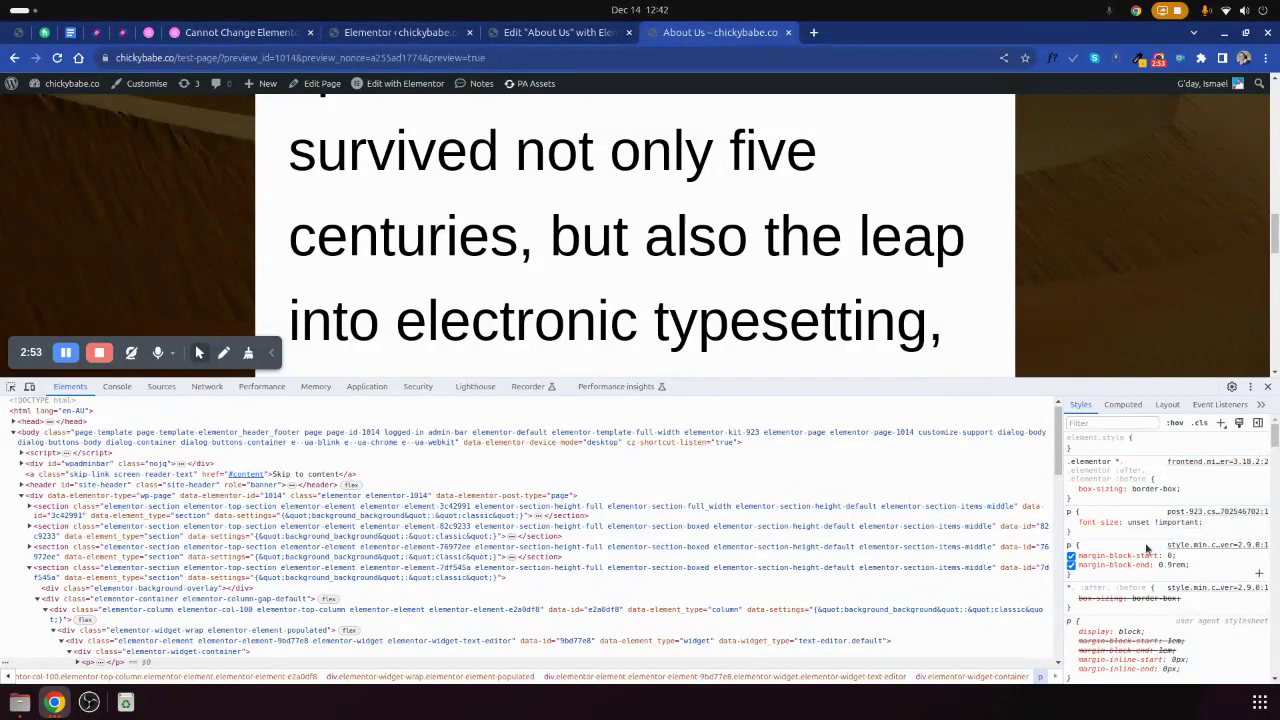
pyautogui.rightClick(1076, 512)
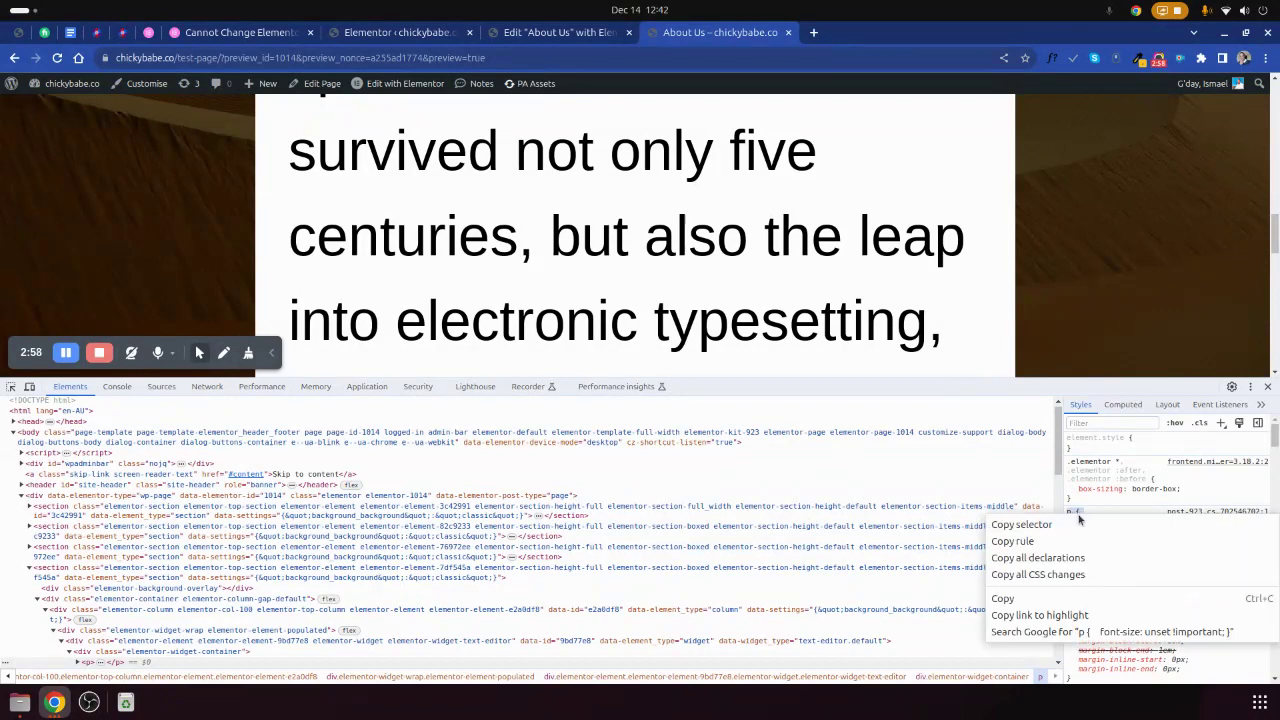
pyautogui.click(1020, 571)
pyautogui.hotkey('ctrl', 'pageup')
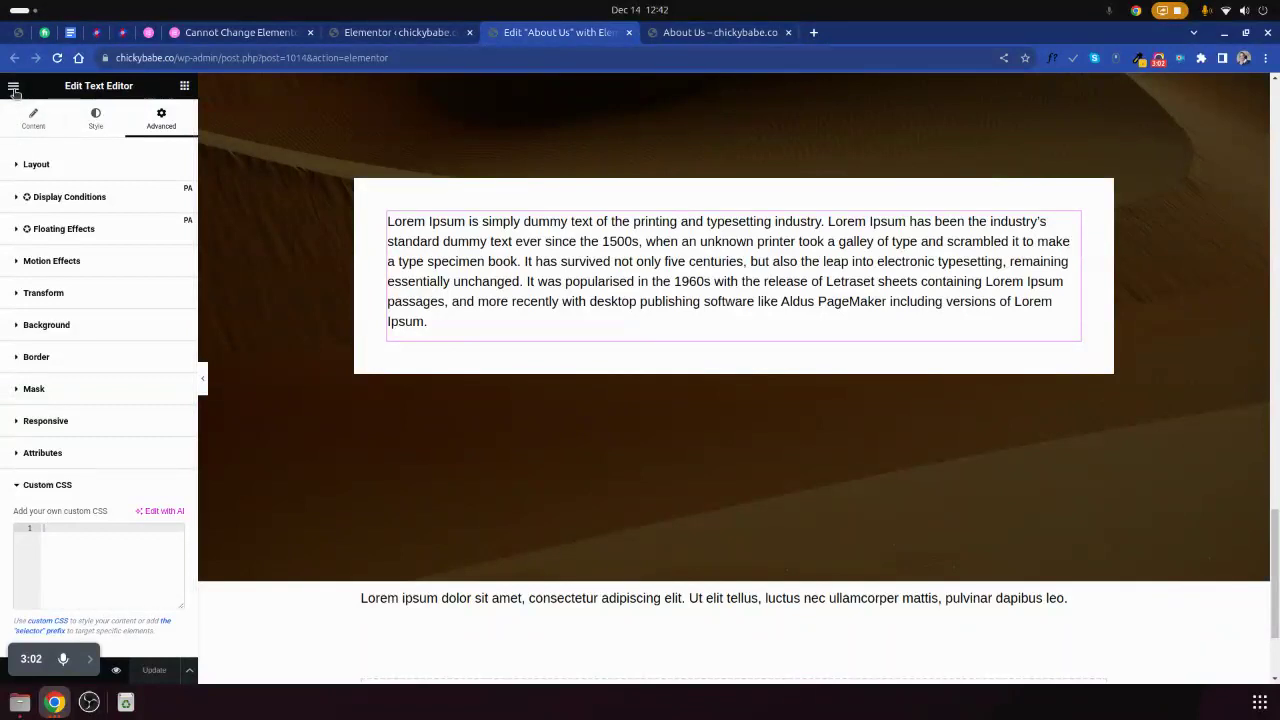
pyautogui.click(368, 38)
pyautogui.moveTo(48, 508)
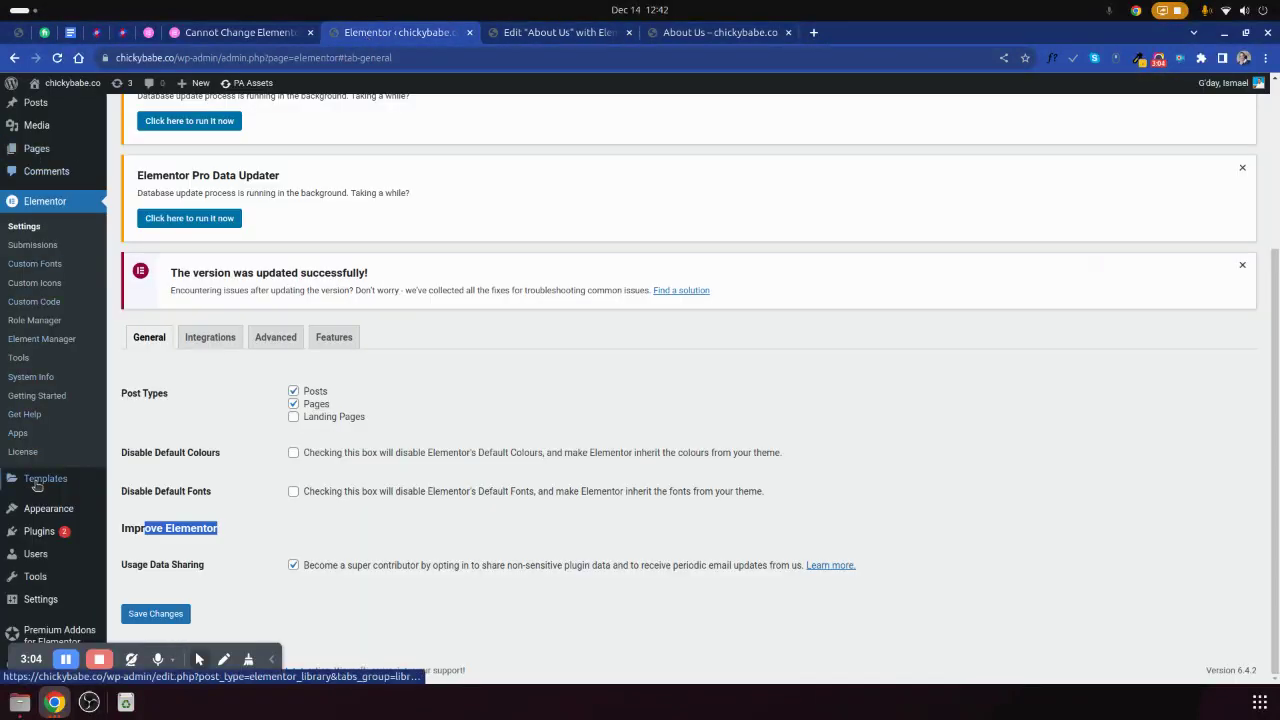
# - Paste the p font-size: unset !important rule at the end of Additional CSS and publish
pyautogui.click(140, 528)
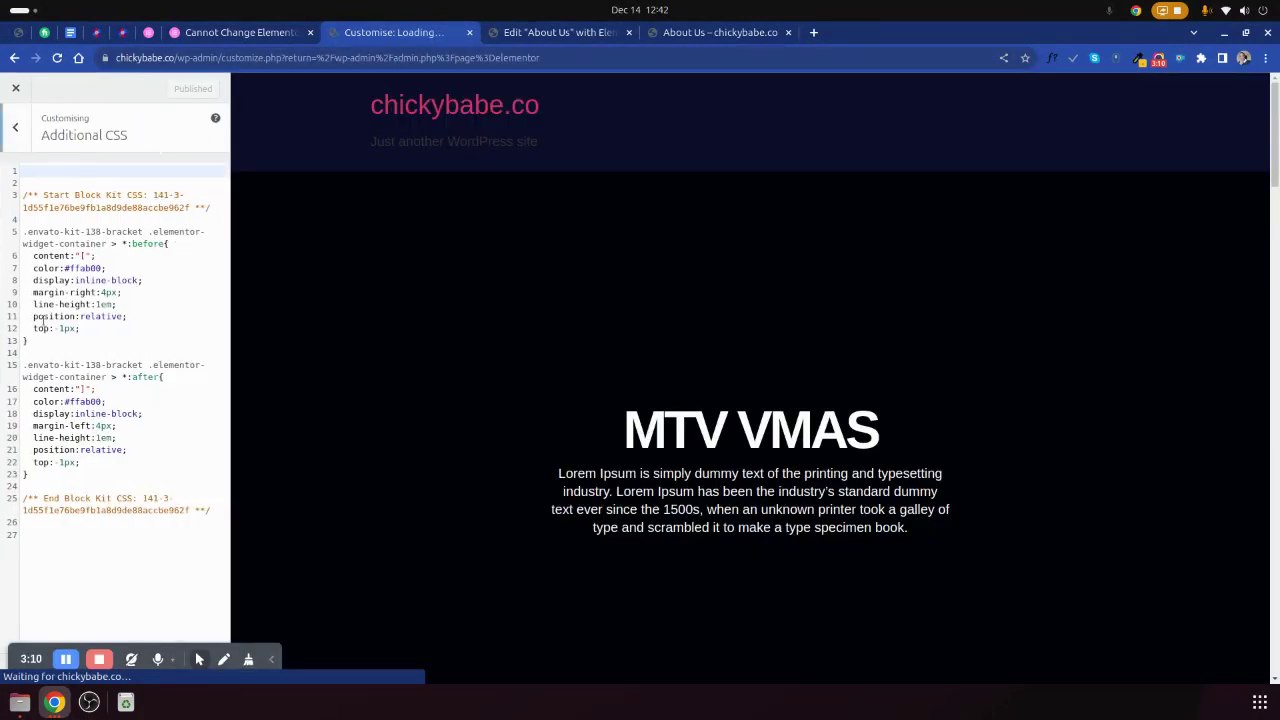
pyautogui.click(31, 532)
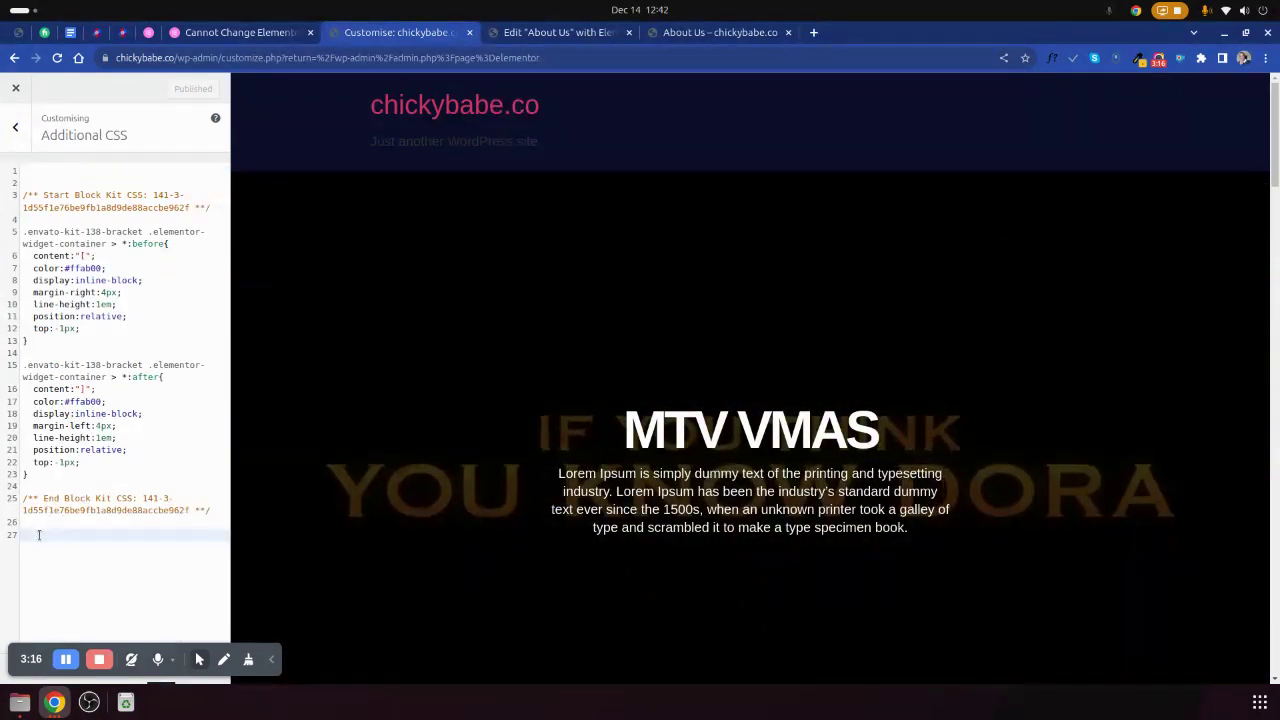
pyautogui.rightClick(39, 535)
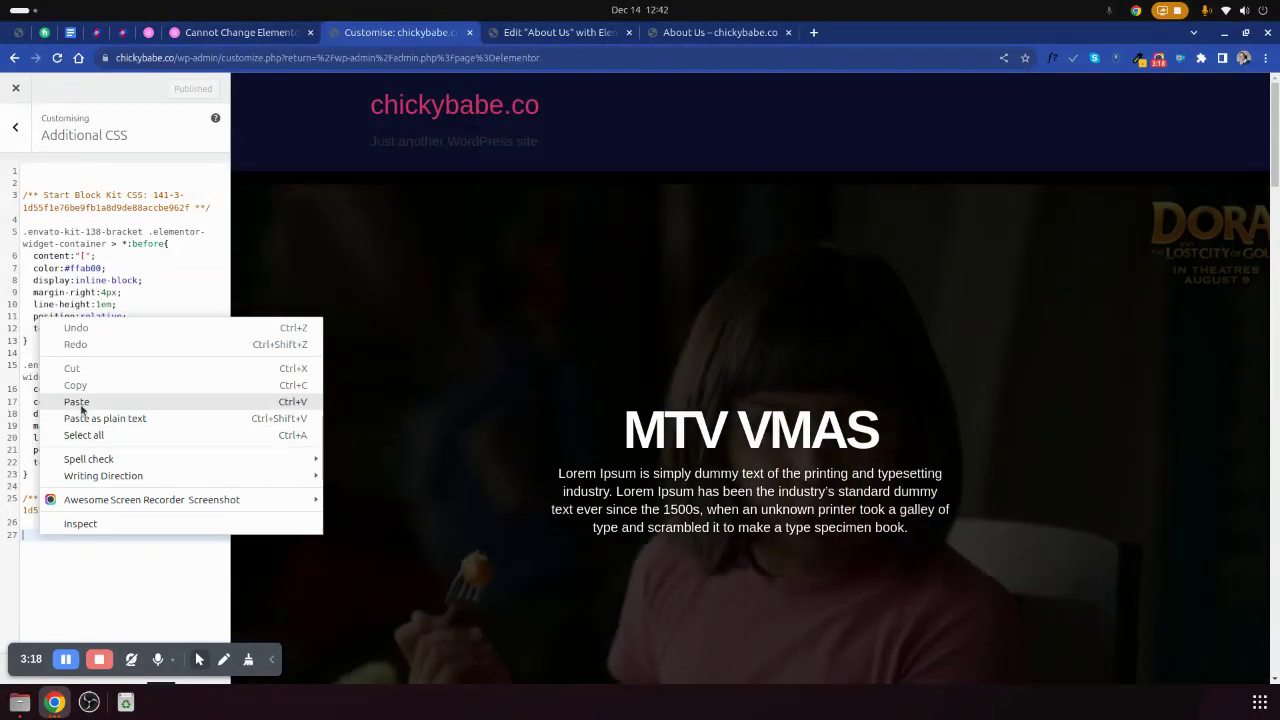
pyautogui.click(78, 402)
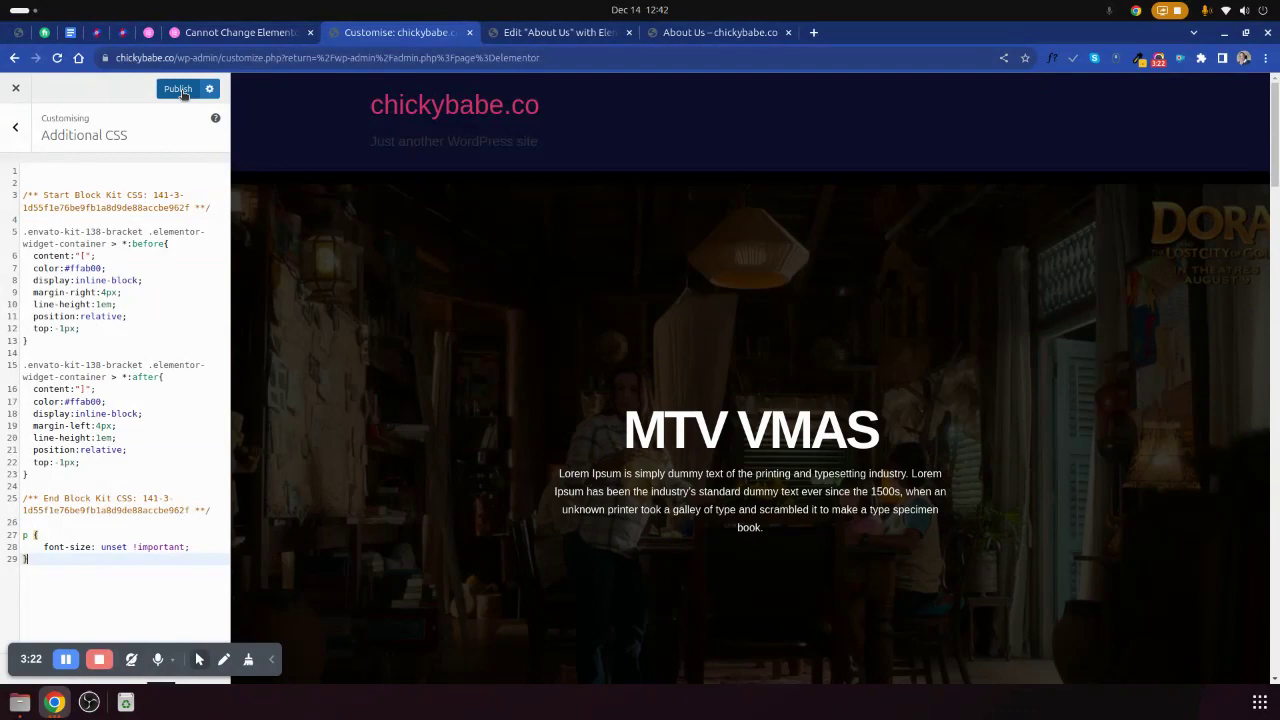
pyautogui.click(180, 91)
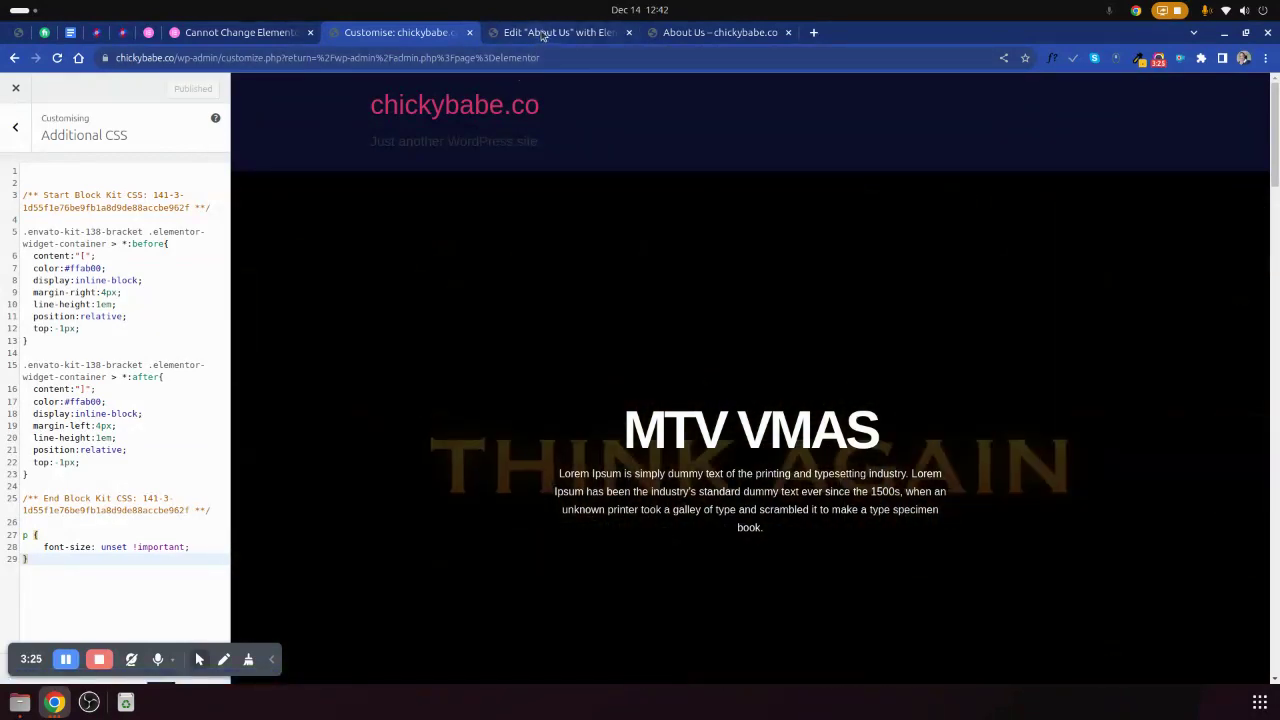
pyautogui.click(537, 32)
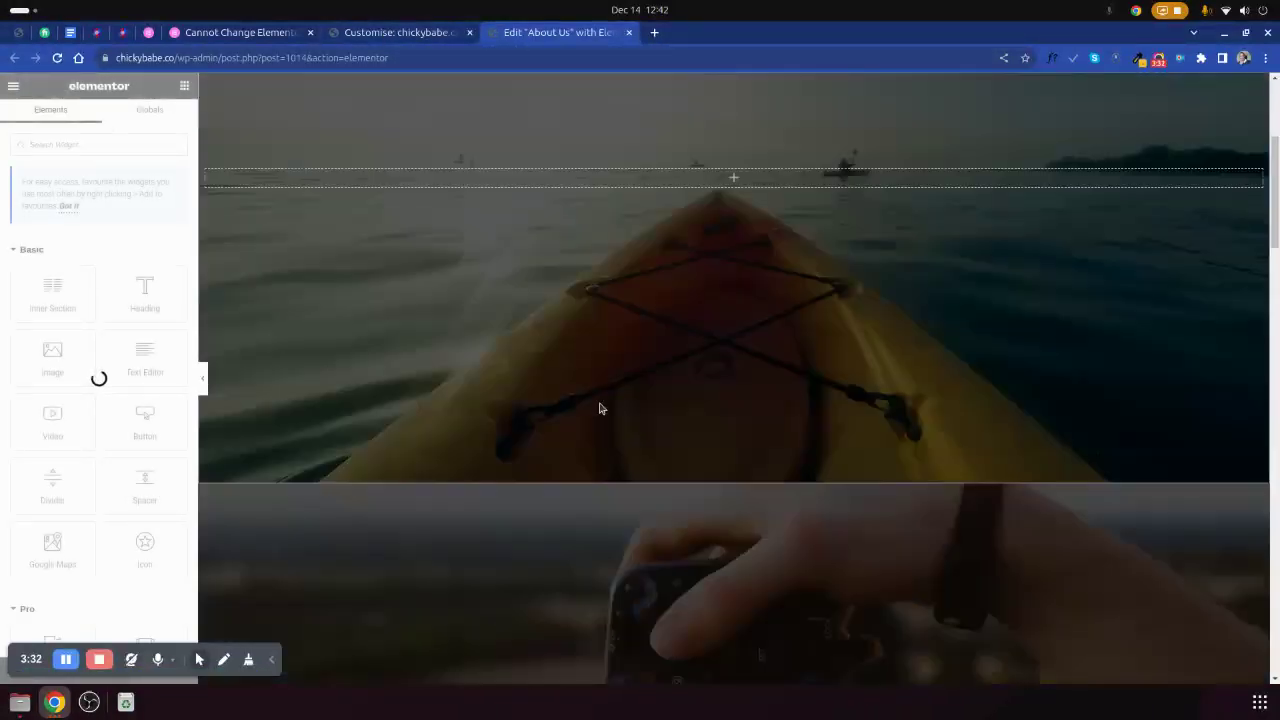
# - Resize the long Lorem Ipsum paragraph through about 159 and 56, settling near 22 px
pyautogui.scroll(-5, 612, 379)
pyautogui.scroll(-5, 612, 379)
pyautogui.scroll(-4, 700, 340)
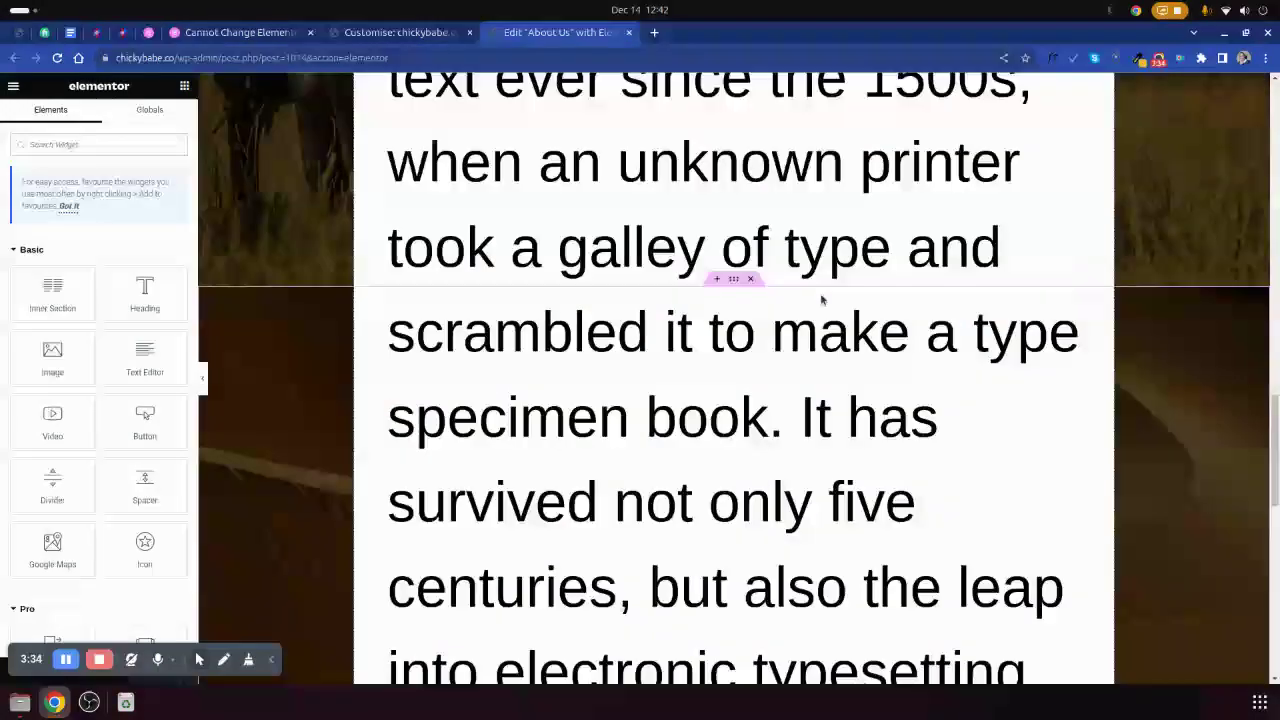
pyautogui.scroll(-4, 820, 298)
pyautogui.scroll(5, 850, 280)
pyautogui.scroll(4, 940, 260)
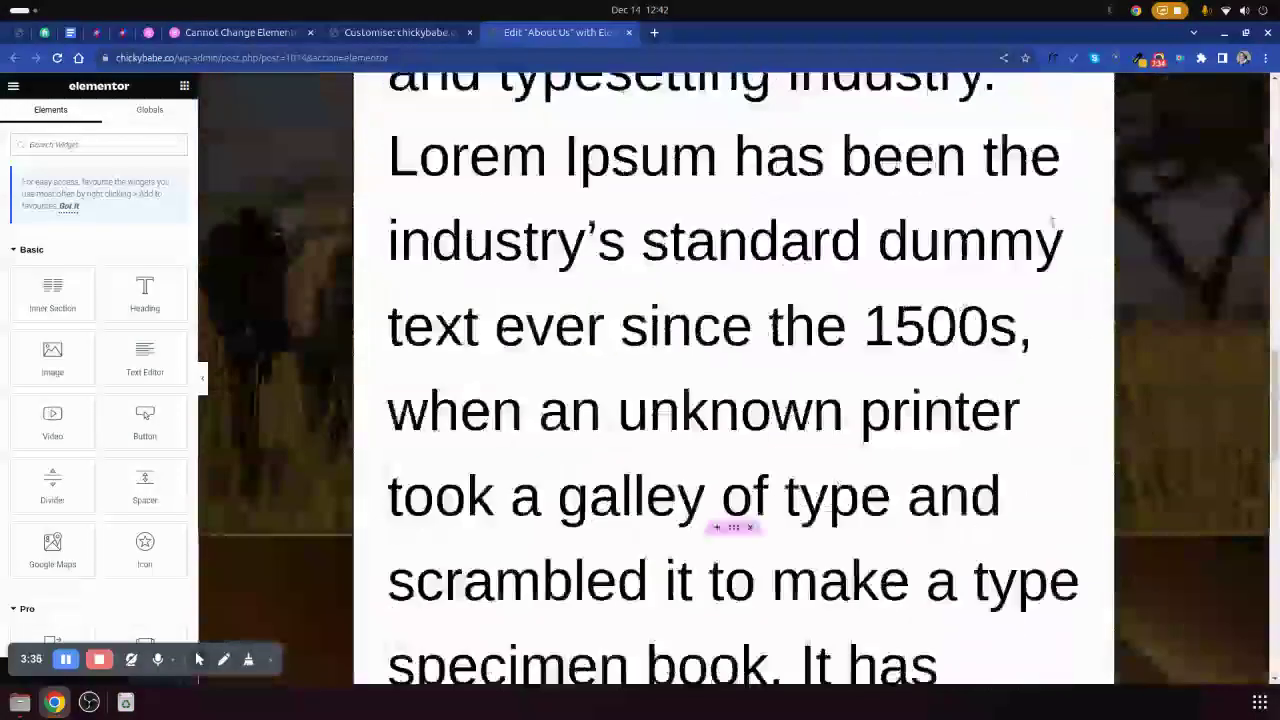
pyautogui.click(966, 249)
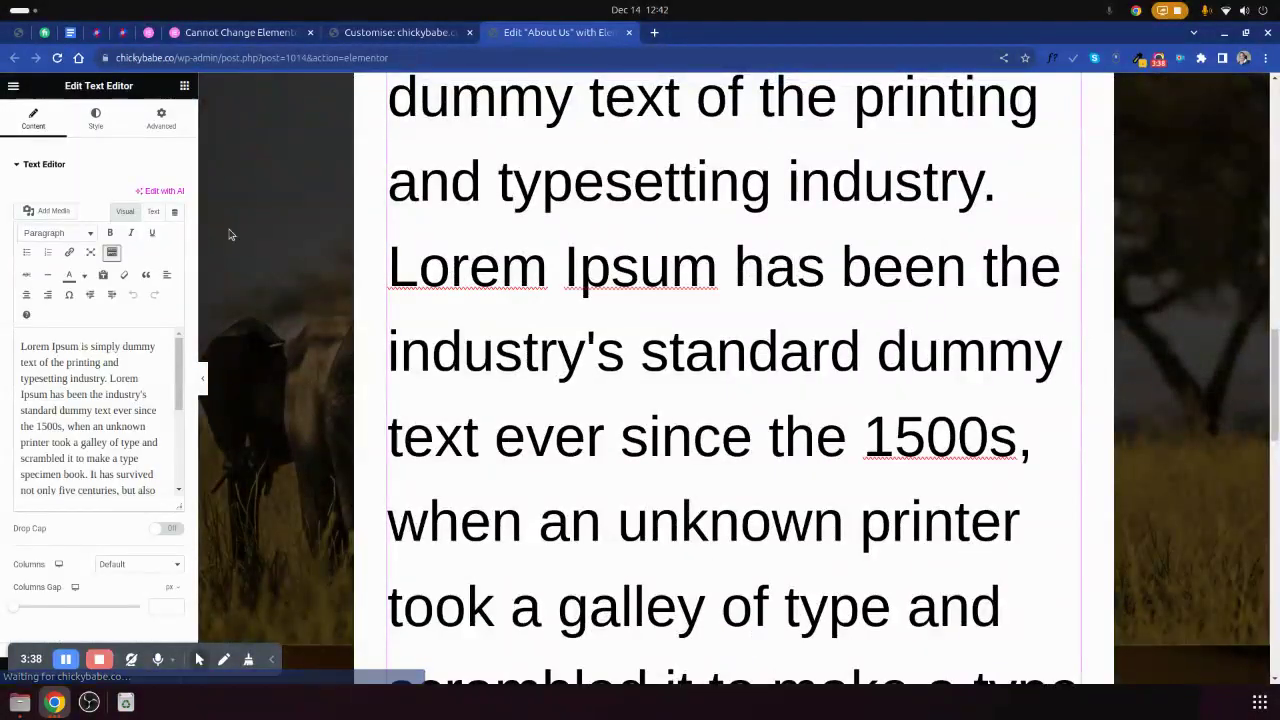
pyautogui.click(96, 120)
pyautogui.click(175, 252)
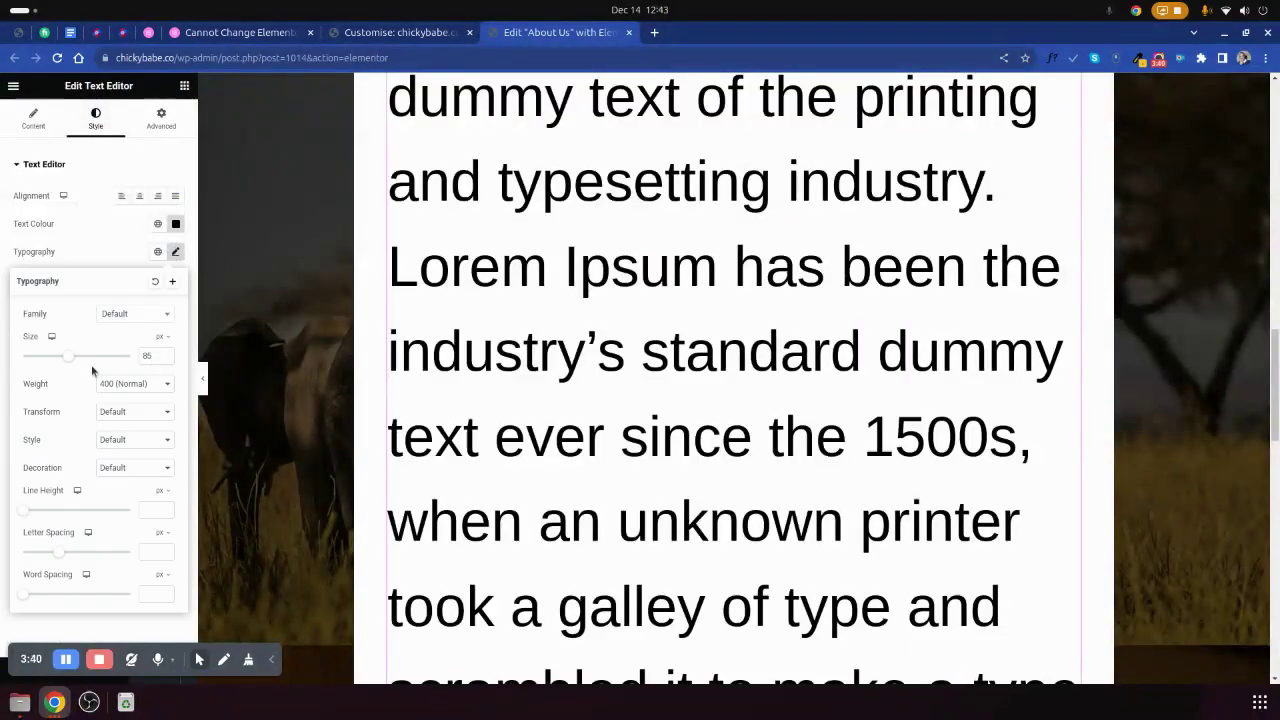
pyautogui.moveTo(67, 361); pyautogui.dragTo(84, 365)
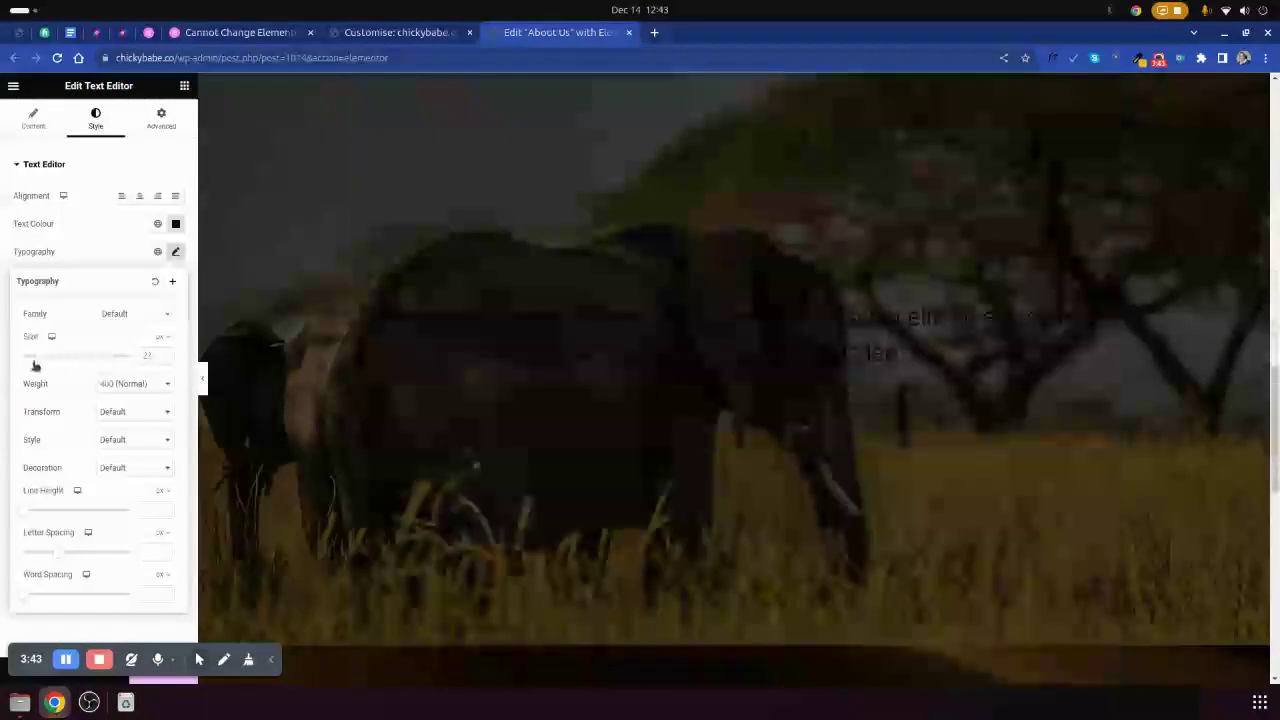
pyautogui.moveTo(84, 365); pyautogui.dragTo(55, 365)
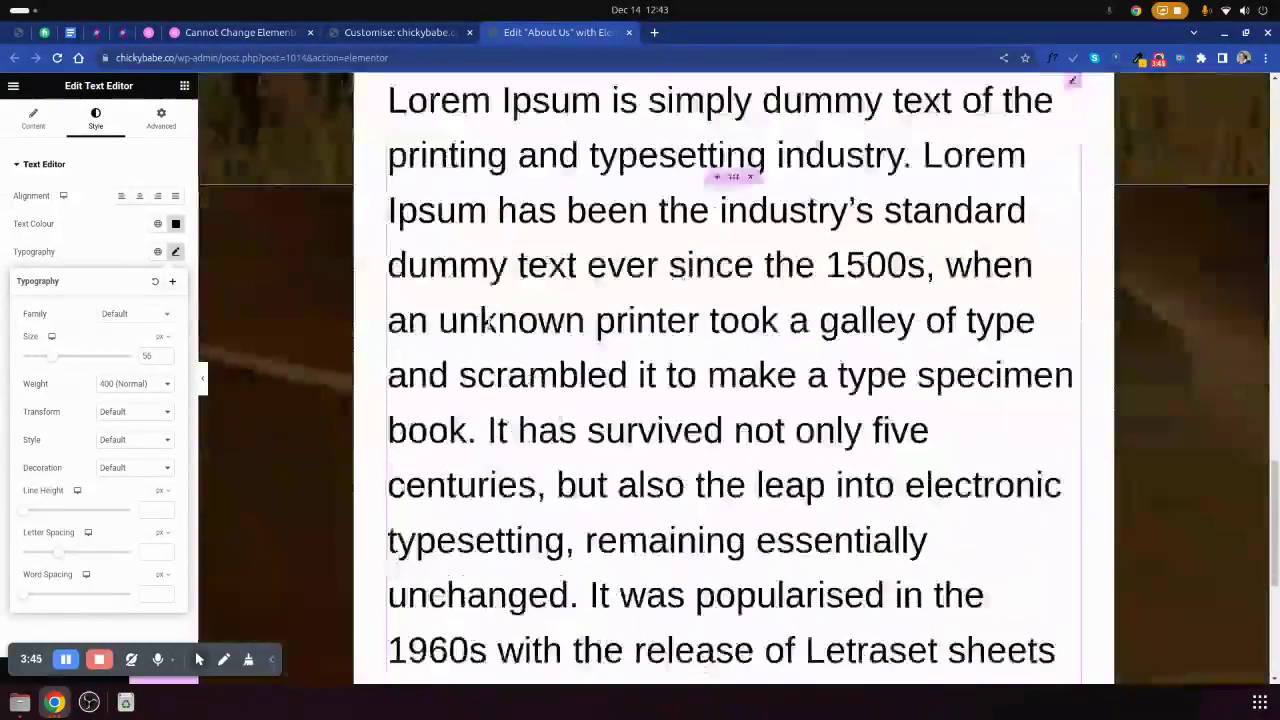
pyautogui.scroll(-1, 720, 380)
pyautogui.moveTo(55, 362); pyautogui.dragTo(36, 360)
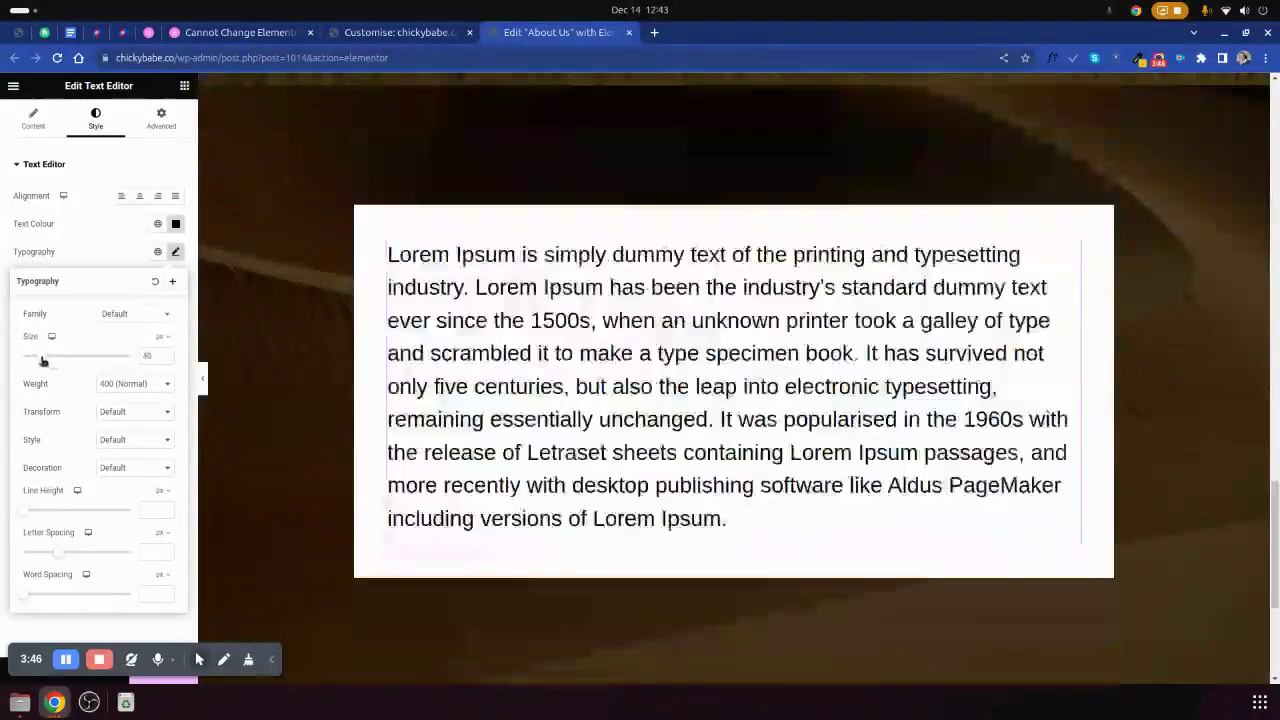
pyautogui.scroll(-3, 516, 381)
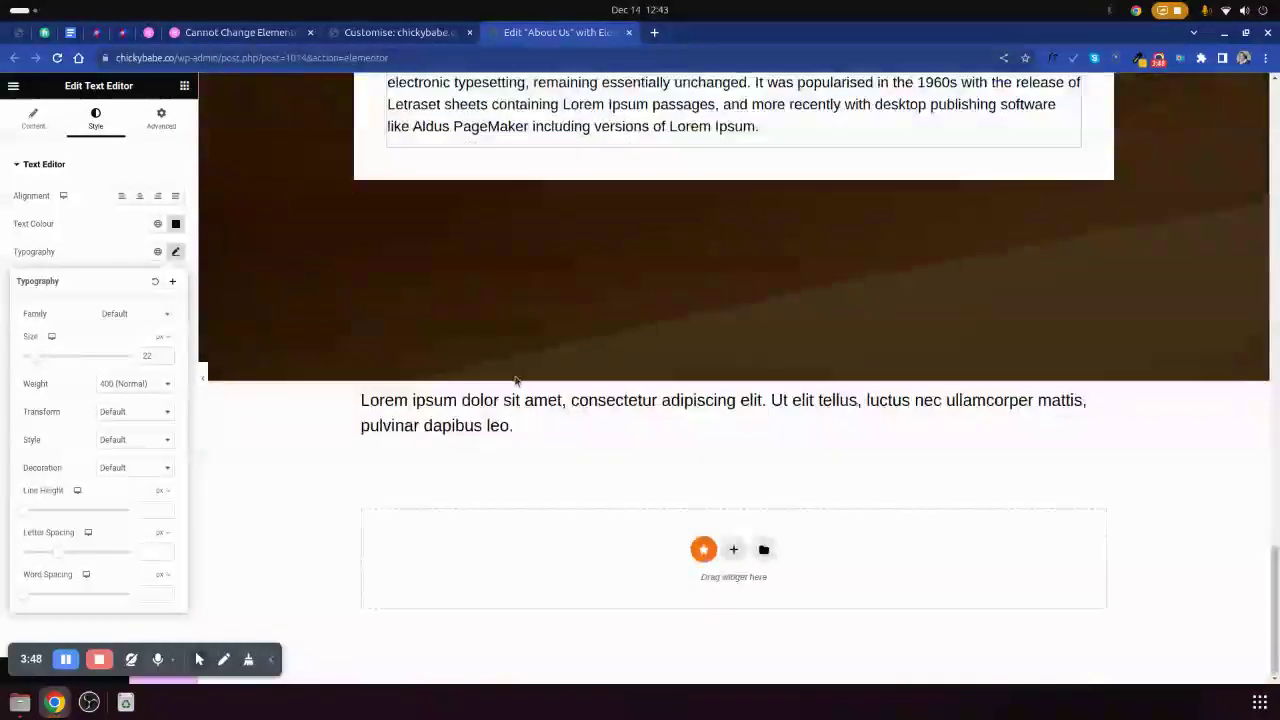
# - Add another text block below the short paragraph and set its font size to 45 px
pyautogui.click(440, 398)
pyautogui.moveTo(440, 400); pyautogui.dragTo(123, 343)
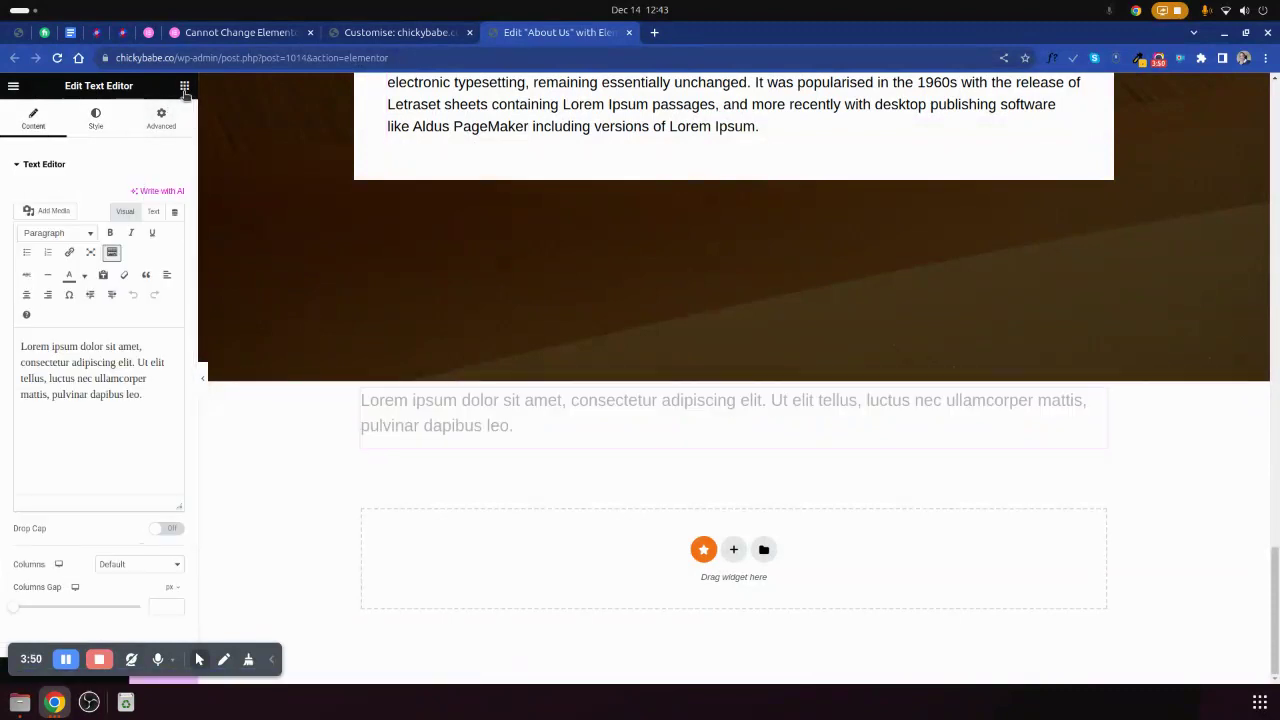
pyautogui.moveTo(524, 440); pyautogui.dragTo(528, 448)
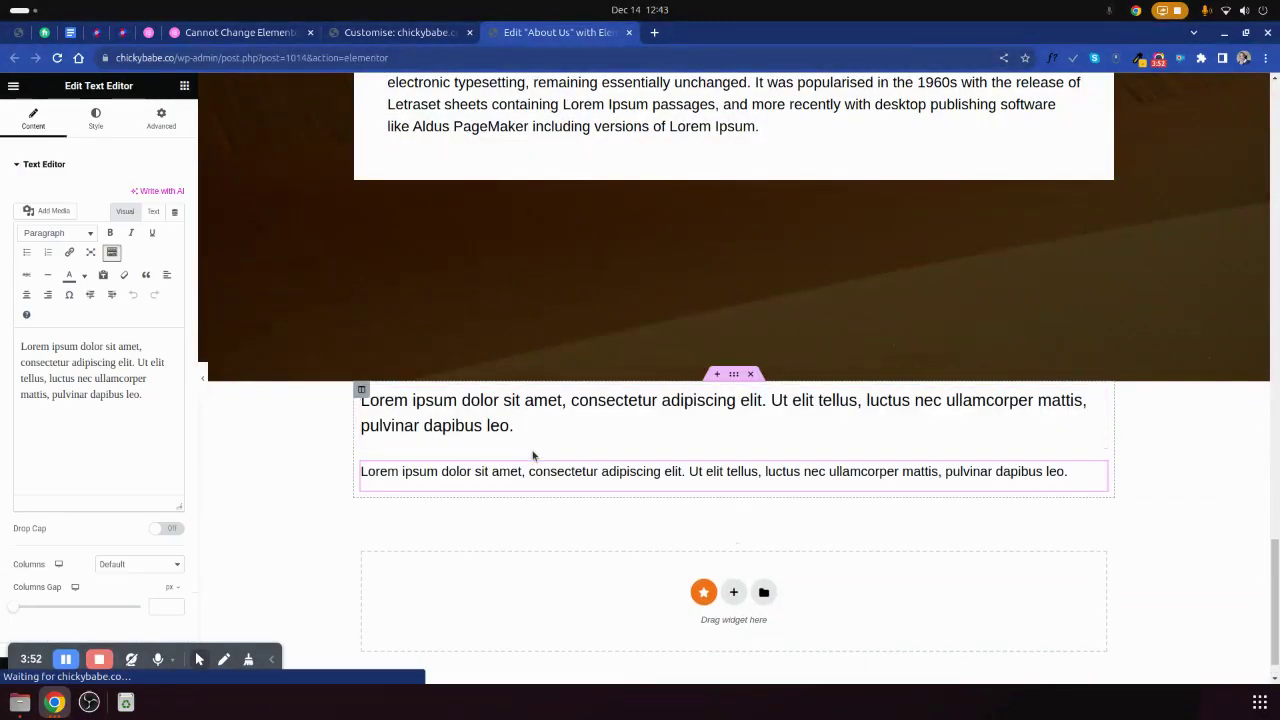
pyautogui.click(96, 119)
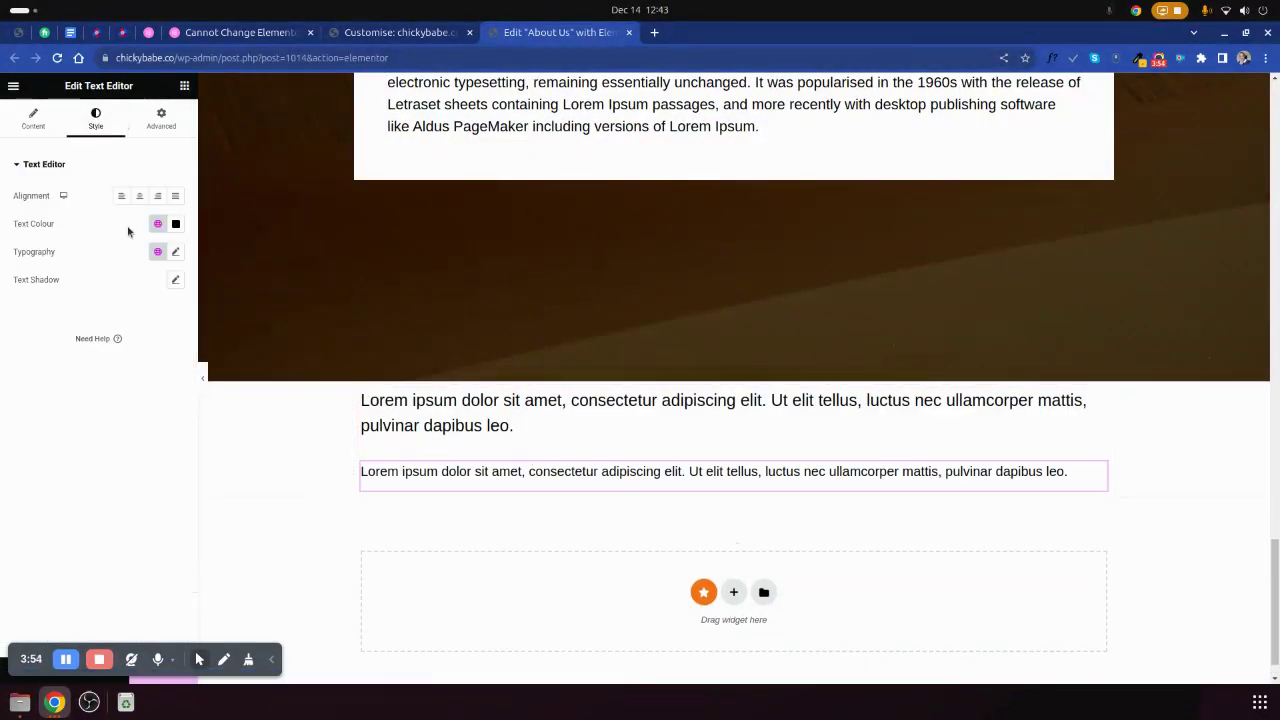
pyautogui.click(175, 252)
pyautogui.moveTo(35, 361); pyautogui.dragTo(56, 368)
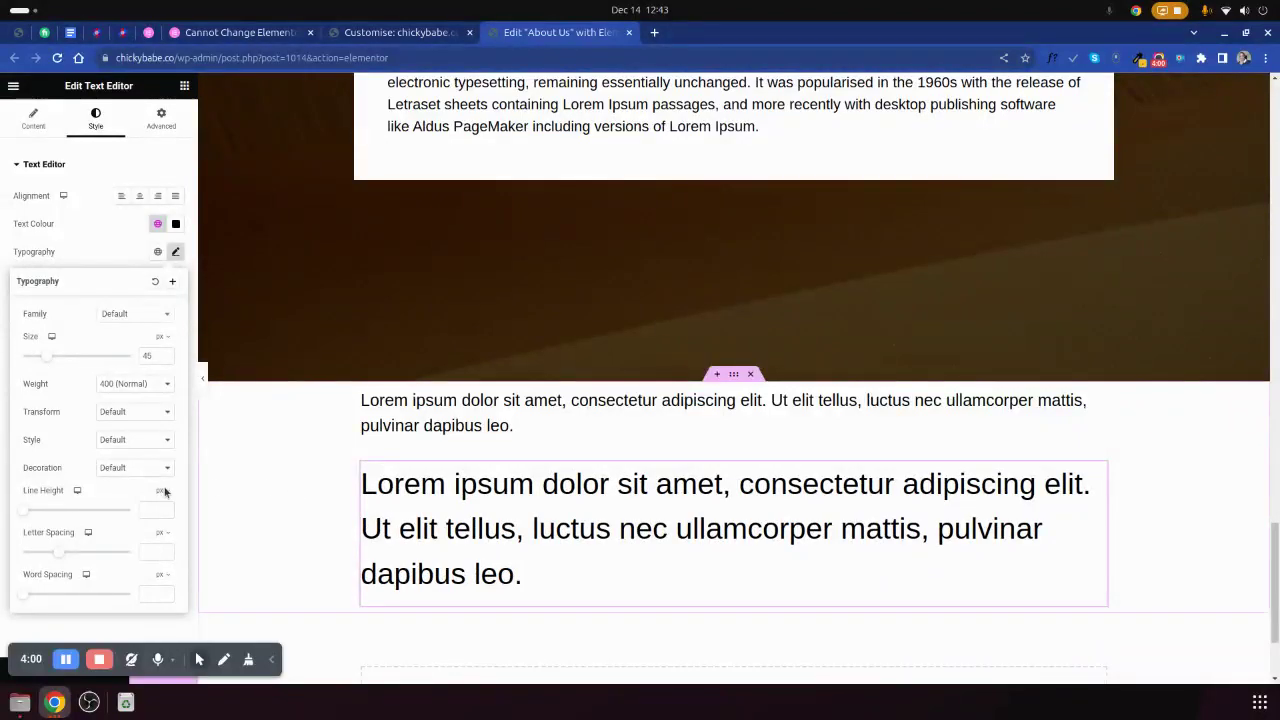